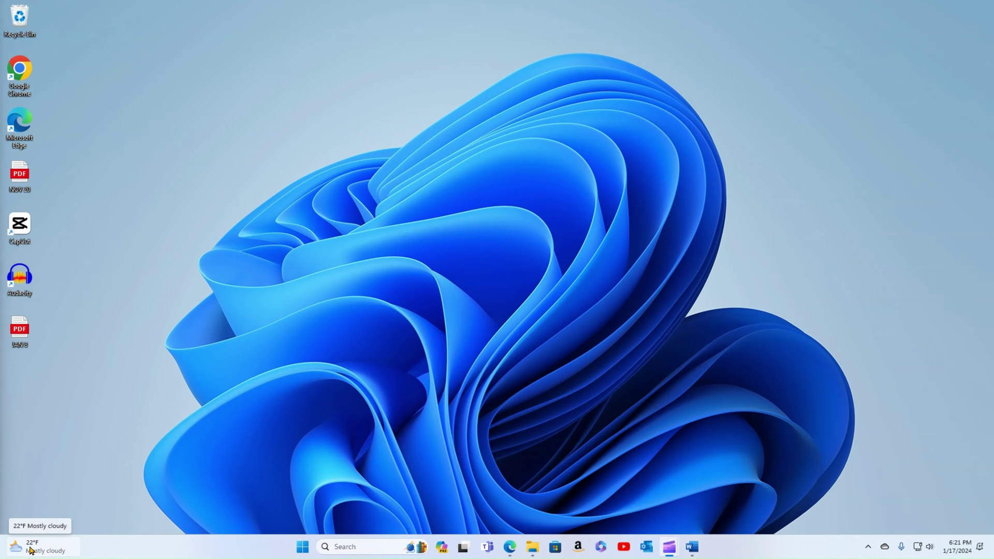
Glance at the widgets board, then show Start's full All apps list
{"action": "left_click", "coordinate": [30, 550]}
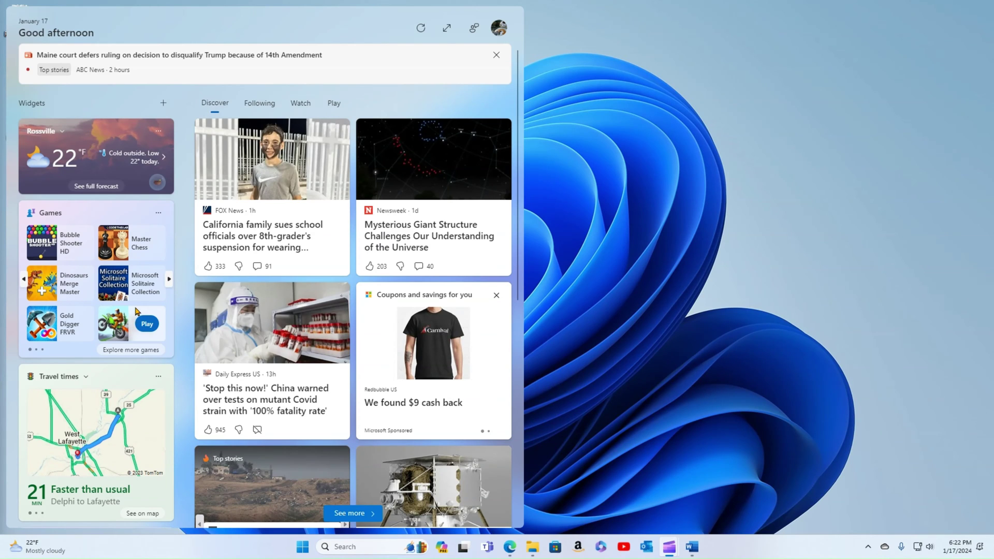
{"action": "left_click", "coordinate": [264, 553]}
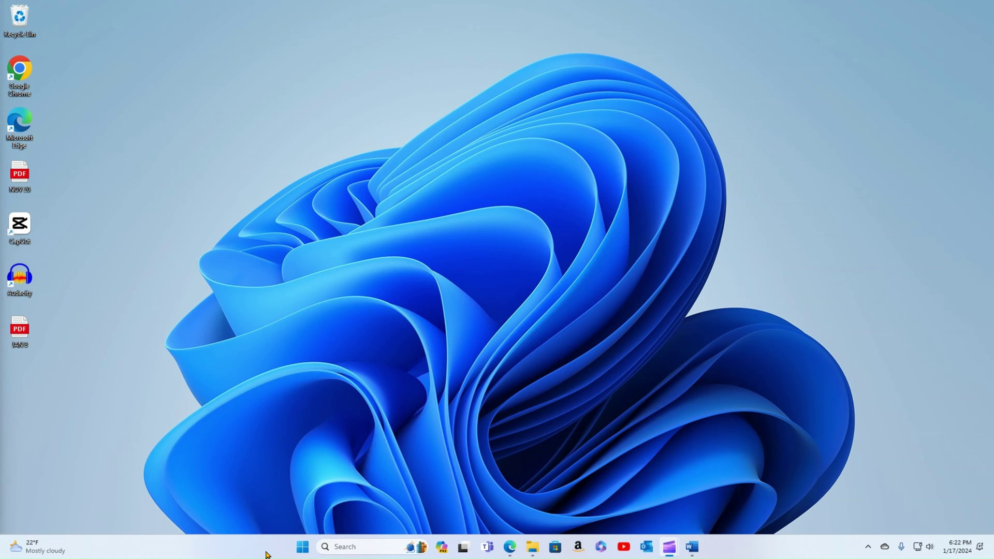
{"action": "left_click", "coordinate": [304, 547]}
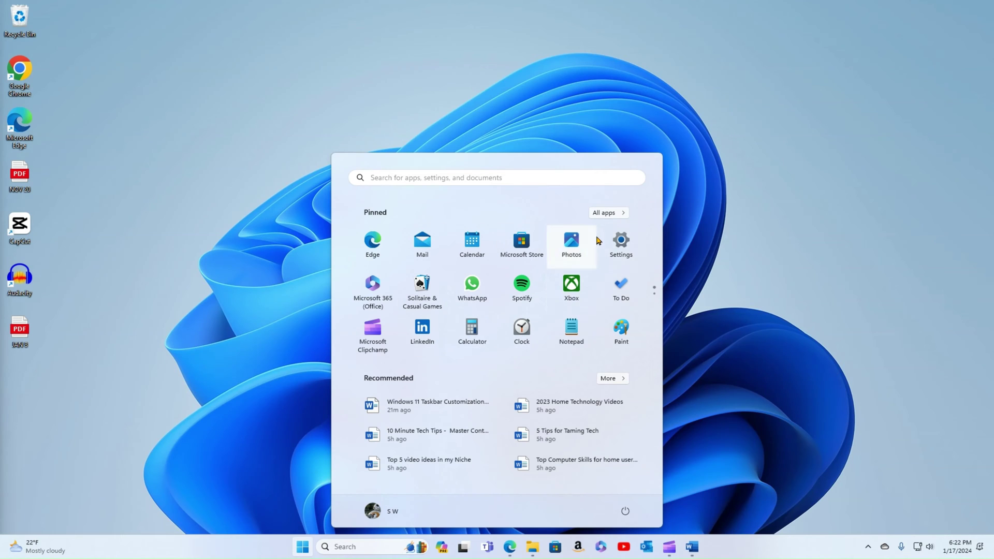
{"action": "left_click", "coordinate": [603, 213]}
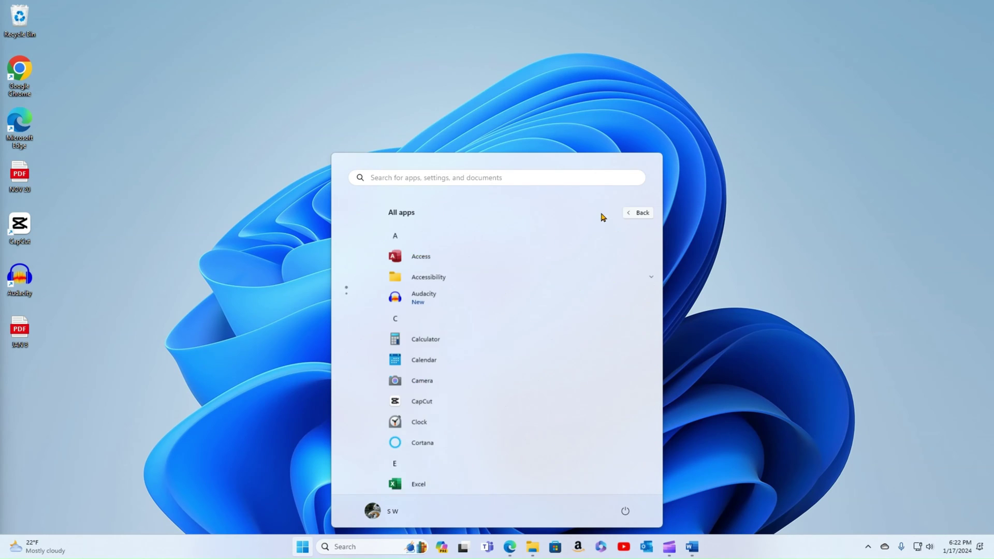
Scroll through the installed apps, return to pinned apps, and bring up the search panel
{"action": "scroll", "coordinate": [423, 295], "scroll_direction": "down", "scroll_amount": 6}
{"action": "scroll", "coordinate": [435, 372], "scroll_direction": "down", "scroll_amount": 5}
{"action": "scroll", "coordinate": [432, 373], "scroll_direction": "down", "scroll_amount": 3}
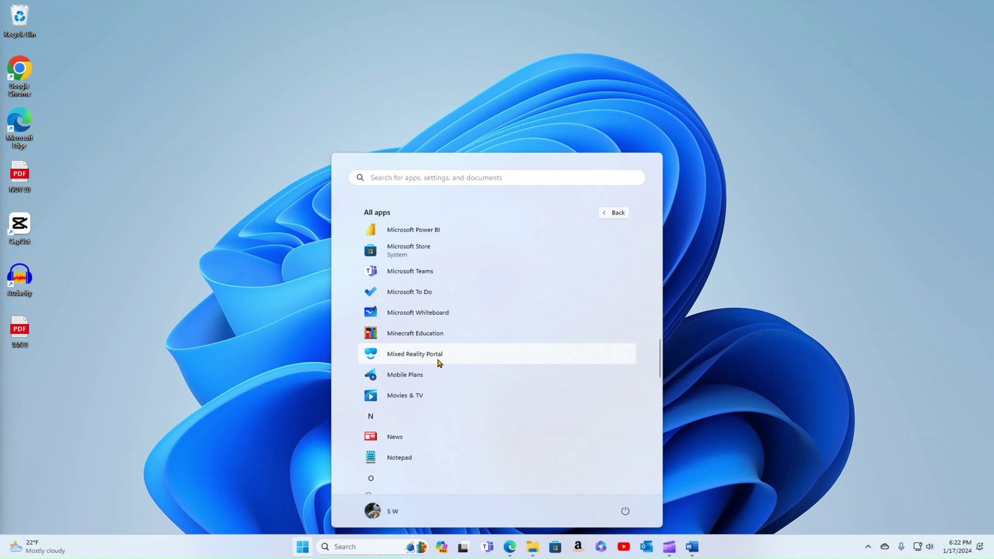
{"action": "scroll", "coordinate": [439, 363], "scroll_direction": "down", "scroll_amount": 2}
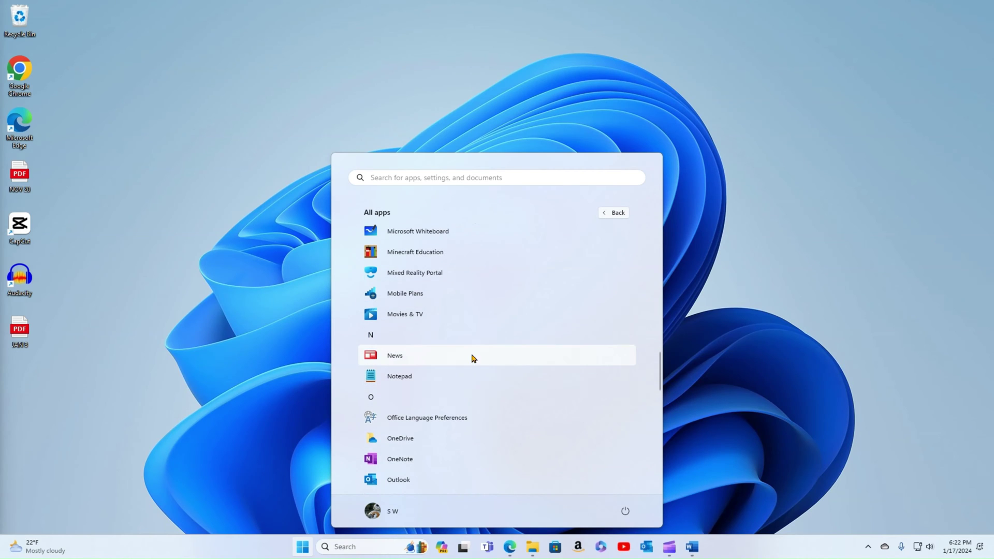
{"action": "scroll", "coordinate": [478, 357], "scroll_direction": "down", "scroll_amount": 2}
{"action": "scroll", "coordinate": [468, 358], "scroll_direction": "down", "scroll_amount": 1}
{"action": "scroll", "coordinate": [455, 356], "scroll_direction": "down", "scroll_amount": 1}
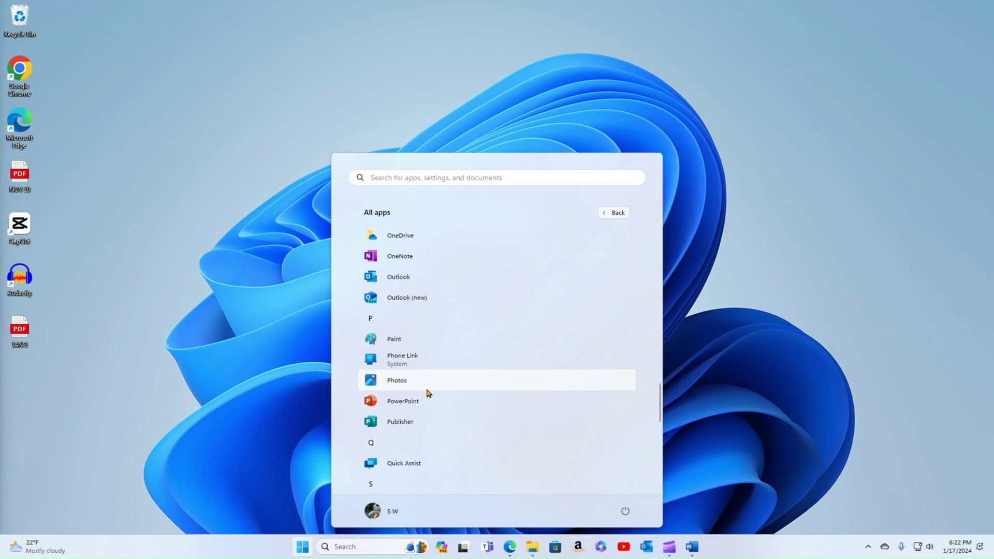
{"action": "scroll", "coordinate": [434, 385], "scroll_direction": "up", "scroll_amount": 8}
{"action": "scroll", "coordinate": [429, 394], "scroll_direction": "up", "scroll_amount": 7}
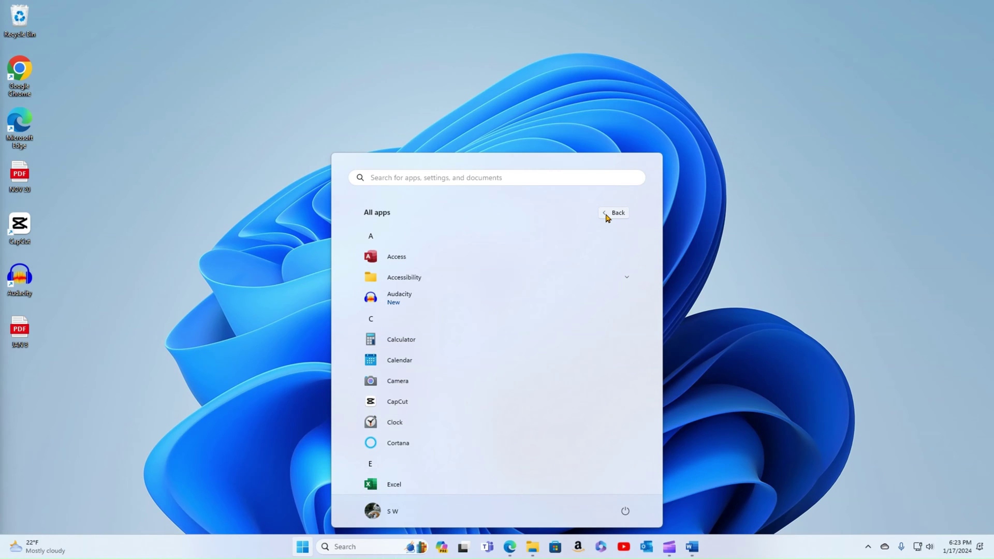
{"action": "left_click", "coordinate": [611, 213]}
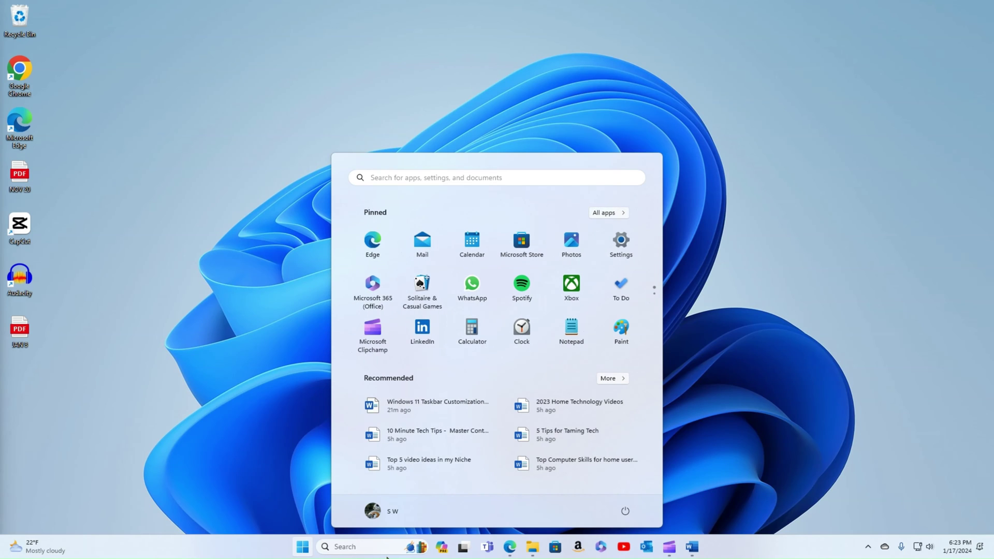
{"action": "left_click", "coordinate": [364, 547]}
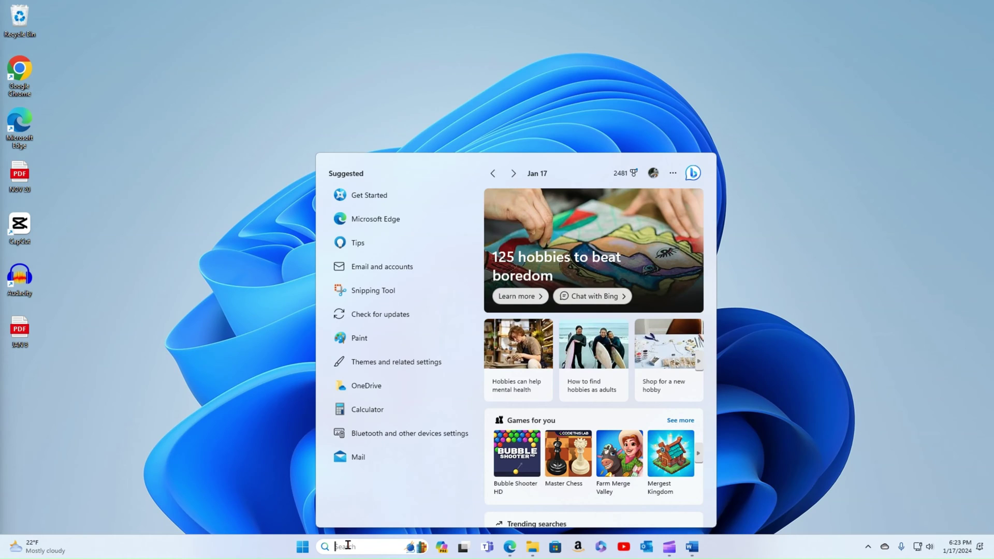
Search for 'files' to find File Explorer, then dismiss the search results
{"action": "type", "text": "files"}
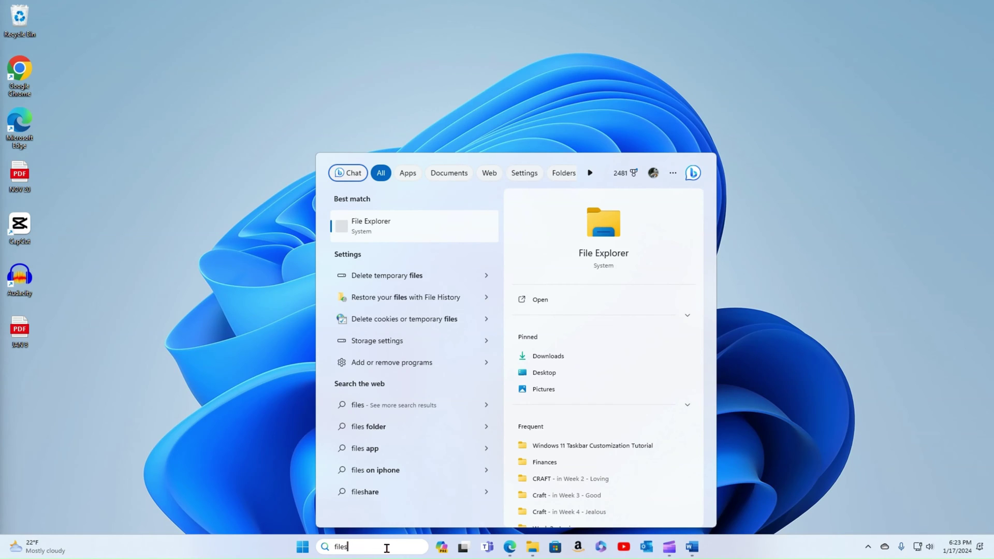
{"action": "key", "text": "Escape"}
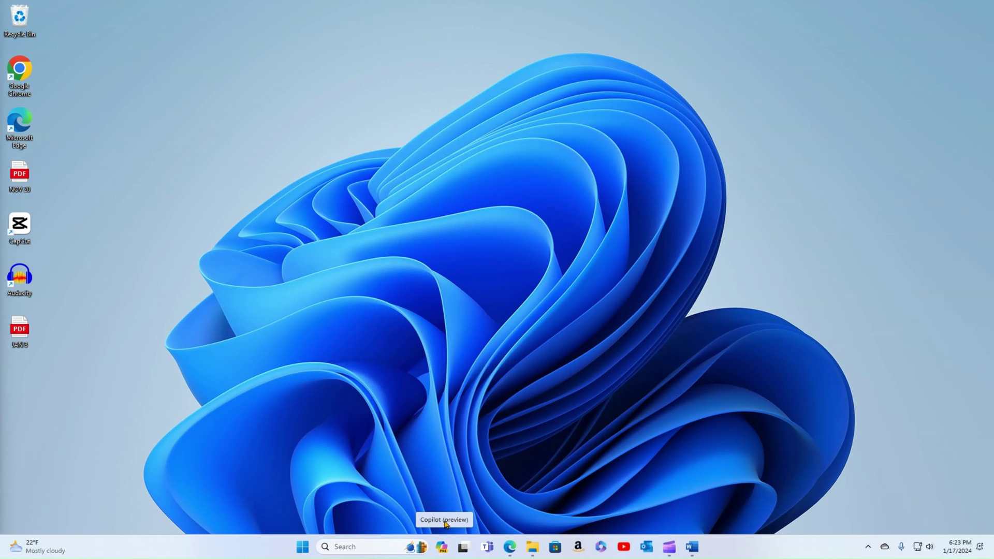
{"action": "left_click", "coordinate": [442, 547]}
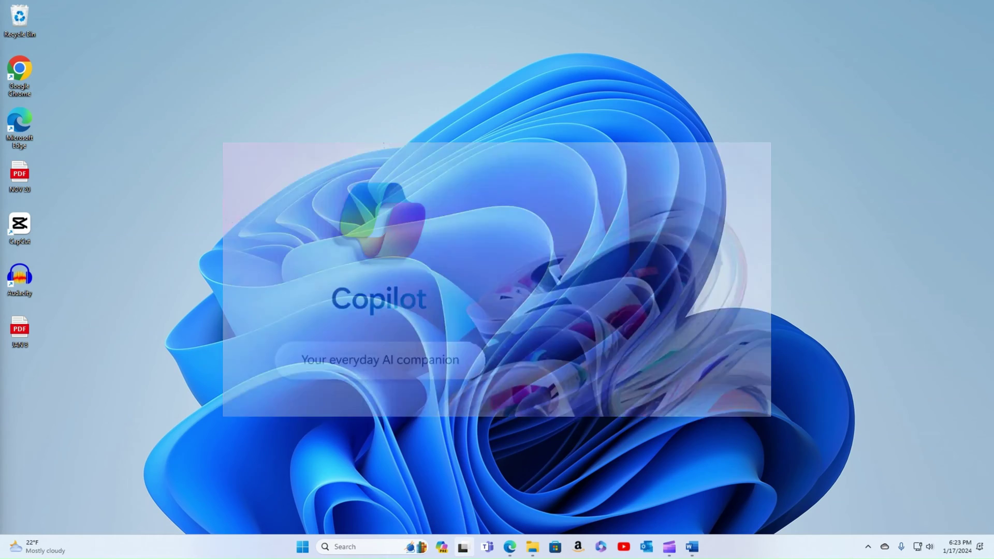
{"action": "mouse_move", "coordinate": [465, 553]}
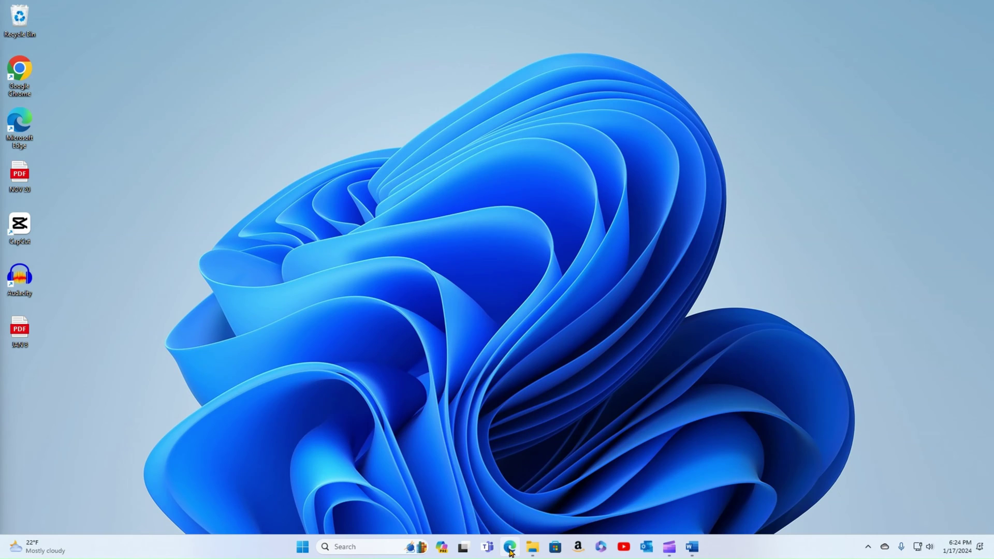
{"action": "mouse_move", "coordinate": [511, 552]}
{"action": "mouse_move", "coordinate": [692, 553]}
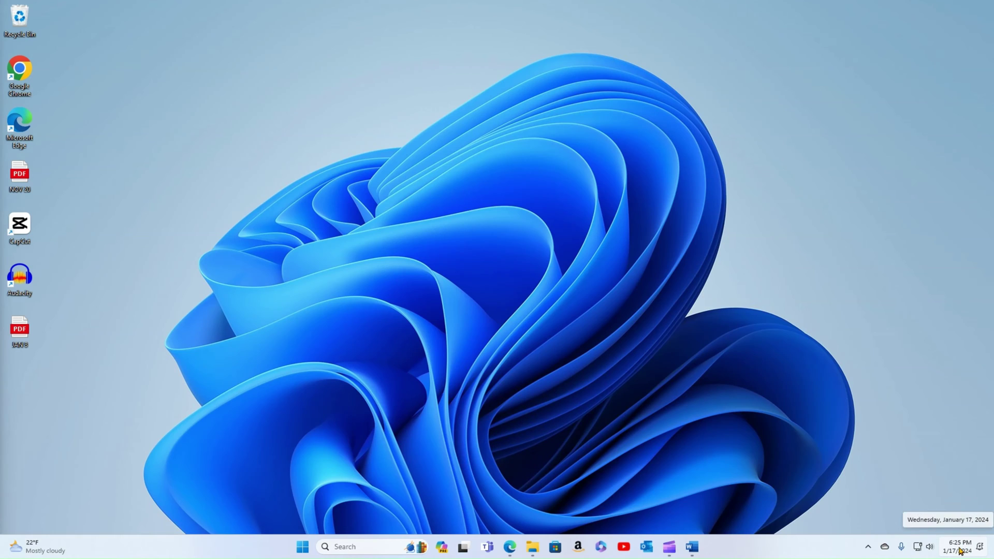
{"action": "left_click", "coordinate": [979, 548]}
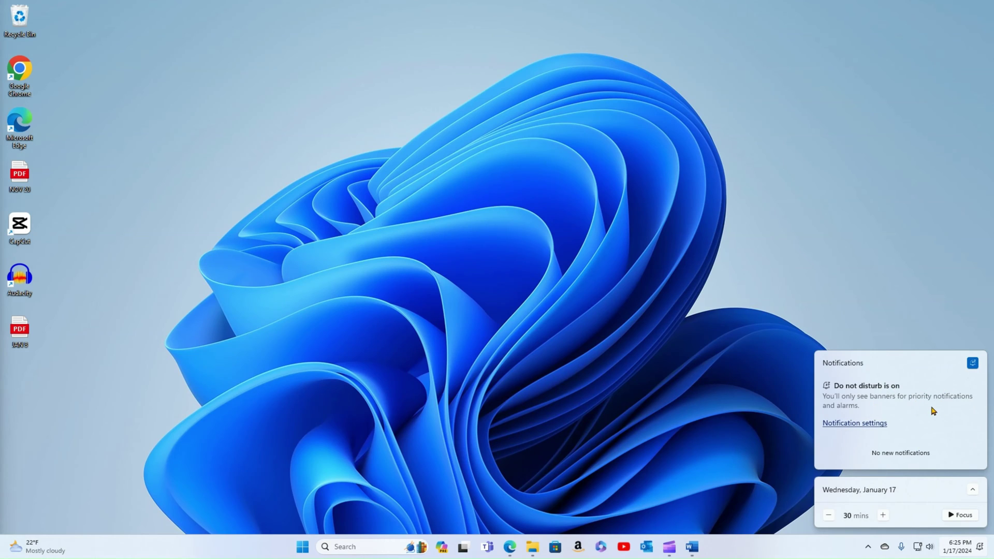
{"action": "left_click", "coordinate": [964, 553]}
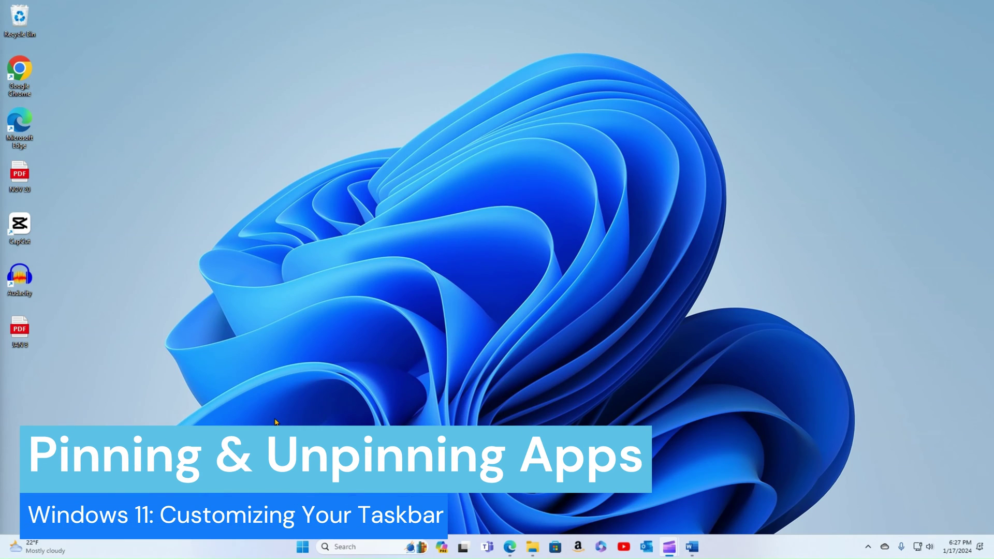
{"action": "mouse_move", "coordinate": [534, 551]}
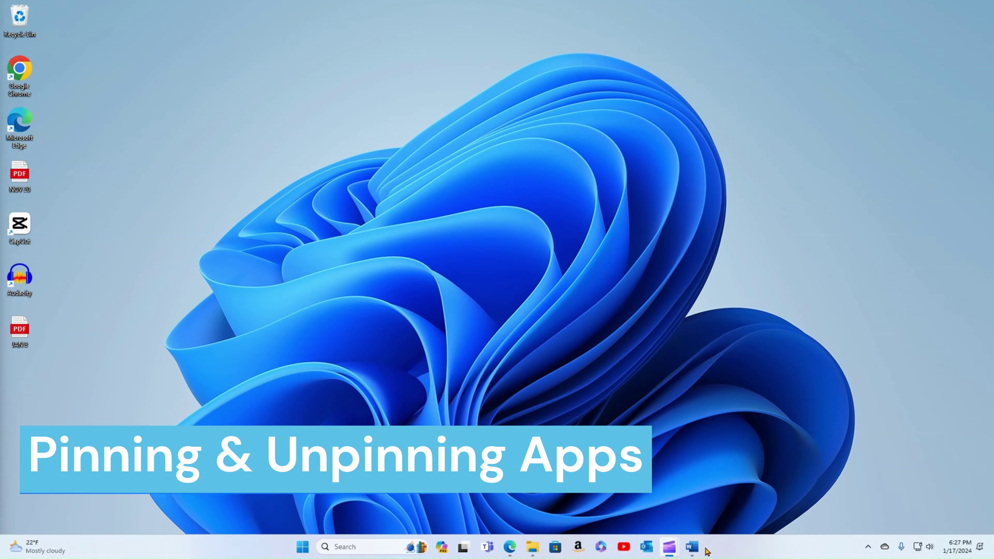
{"action": "mouse_move", "coordinate": [690, 553]}
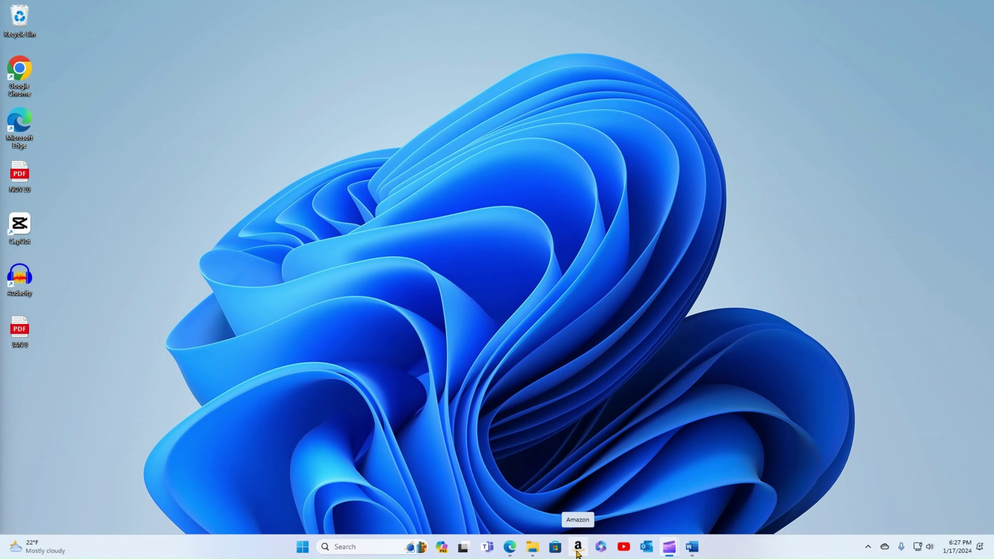
Pin Paint to the taskbar from the search panel's Suggested apps
{"action": "left_click", "coordinate": [337, 547]}
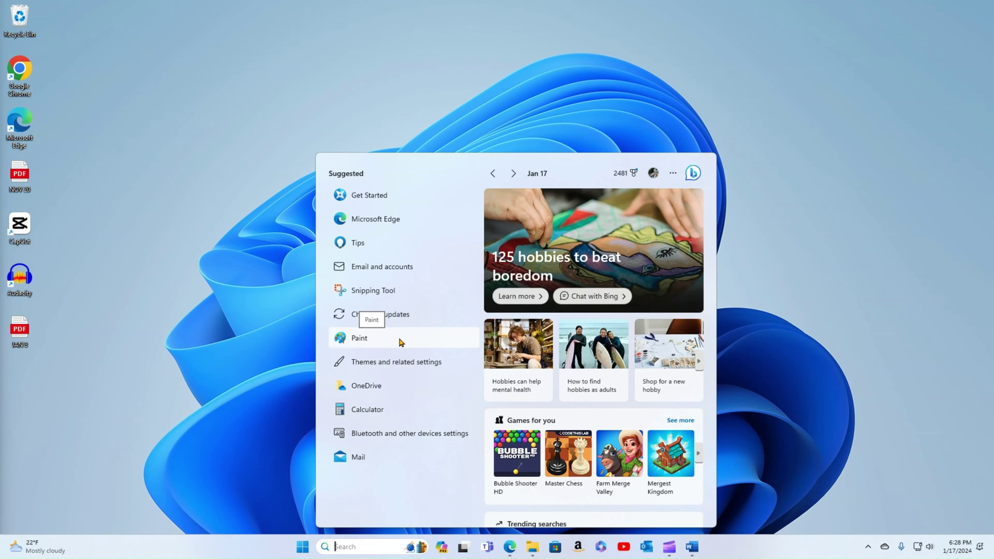
{"action": "right_click", "coordinate": [398, 342]}
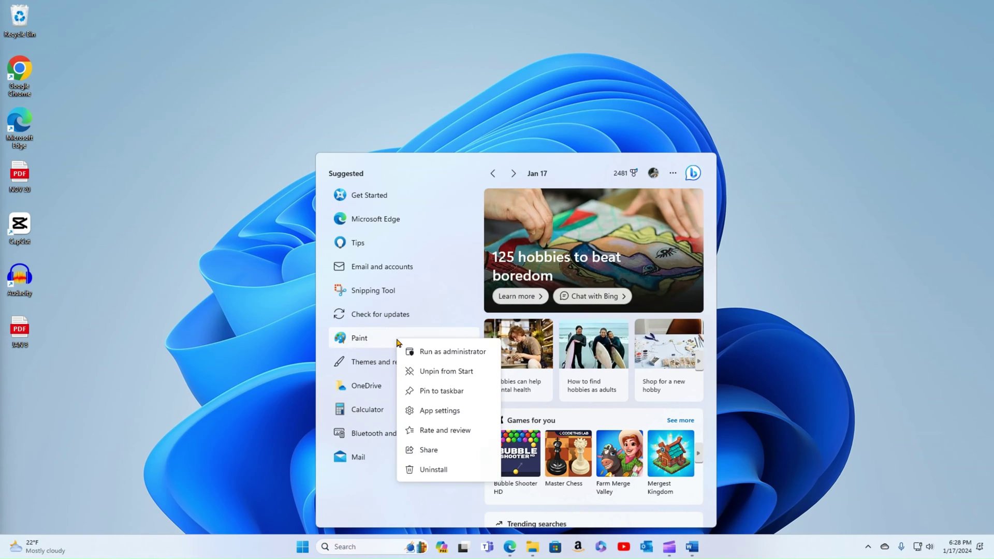
{"action": "left_click", "coordinate": [443, 391]}
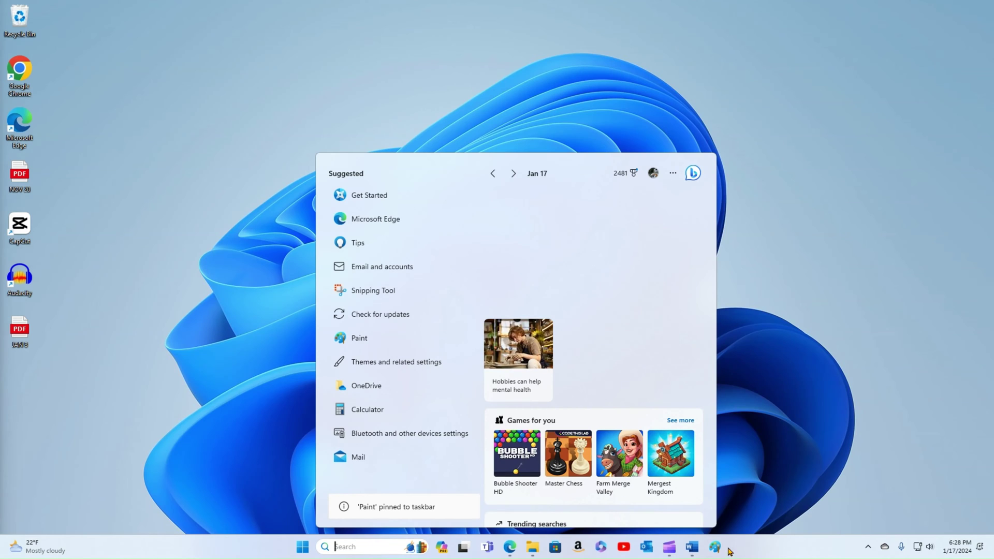
{"action": "left_click", "coordinate": [753, 553]}
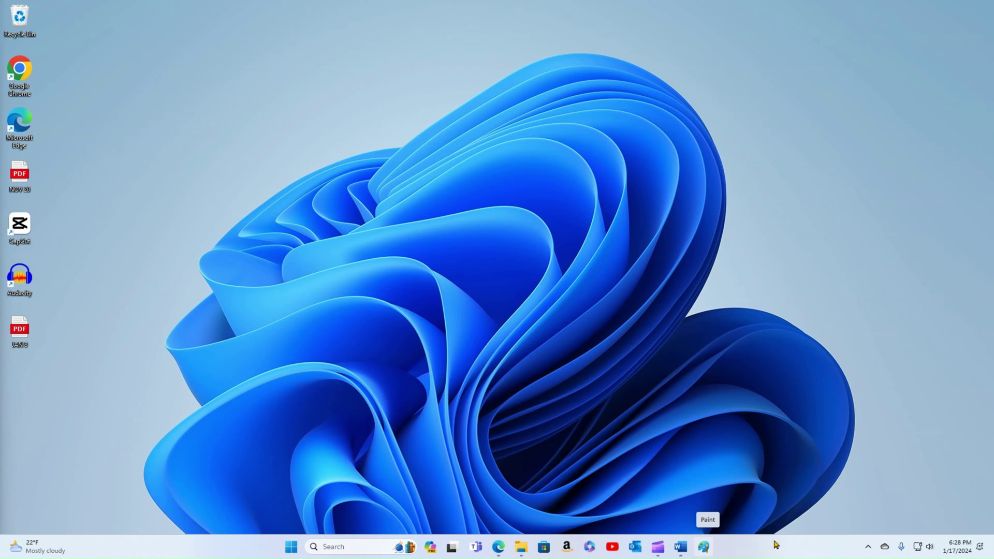
Launch the pinned Paint app, close it, then unpin Paint from the taskbar
{"action": "left_click", "coordinate": [705, 550]}
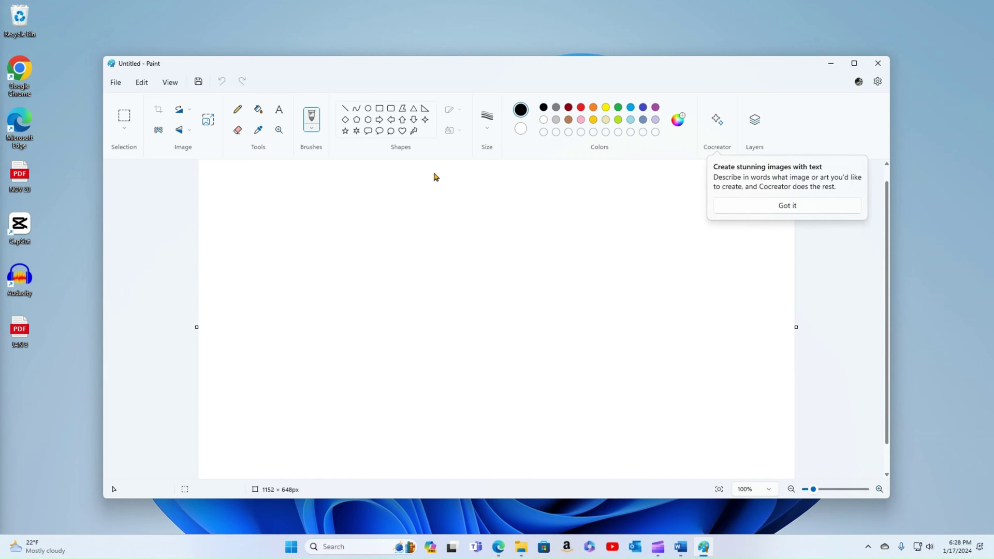
{"action": "left_click", "coordinate": [766, 209]}
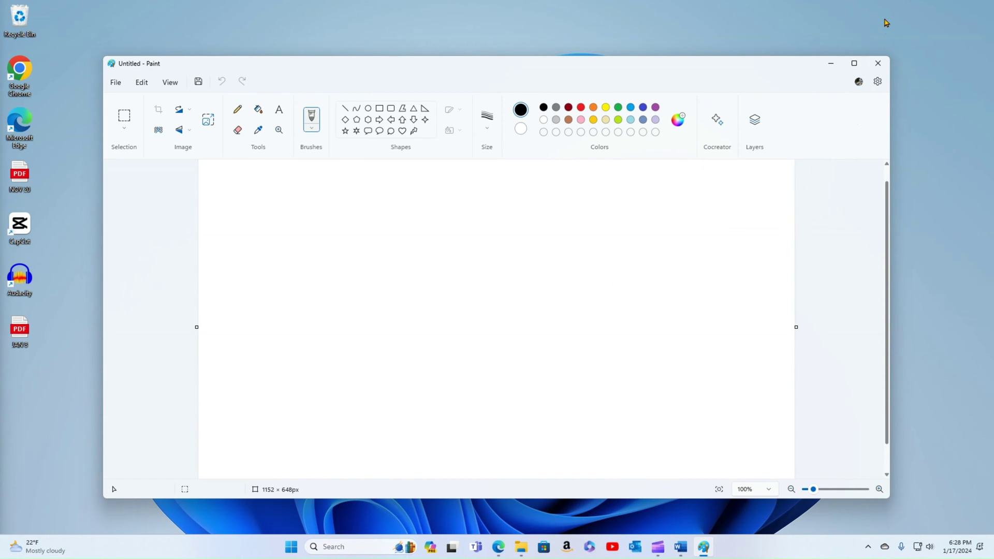
{"action": "left_click", "coordinate": [878, 63]}
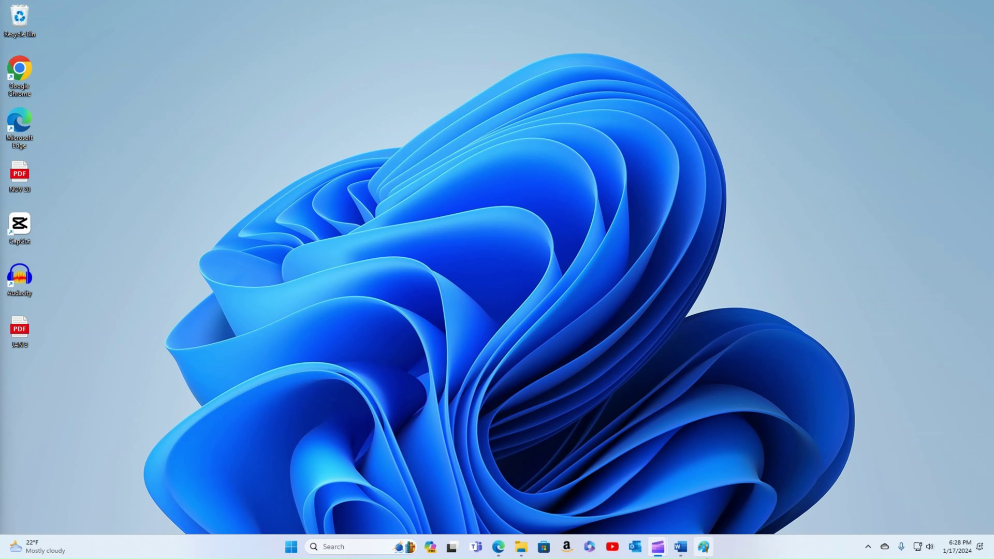
{"action": "right_click", "coordinate": [704, 550]}
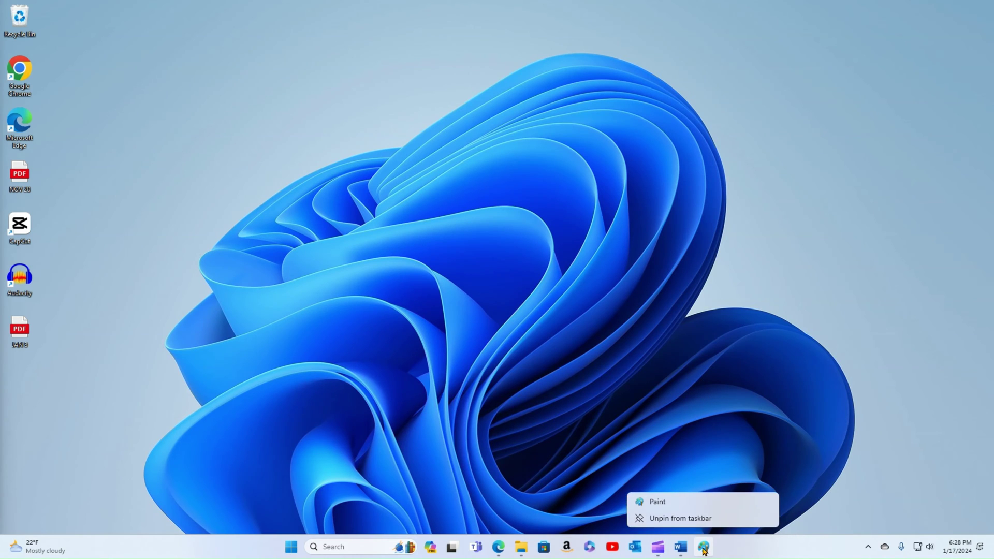
{"action": "left_click", "coordinate": [682, 519]}
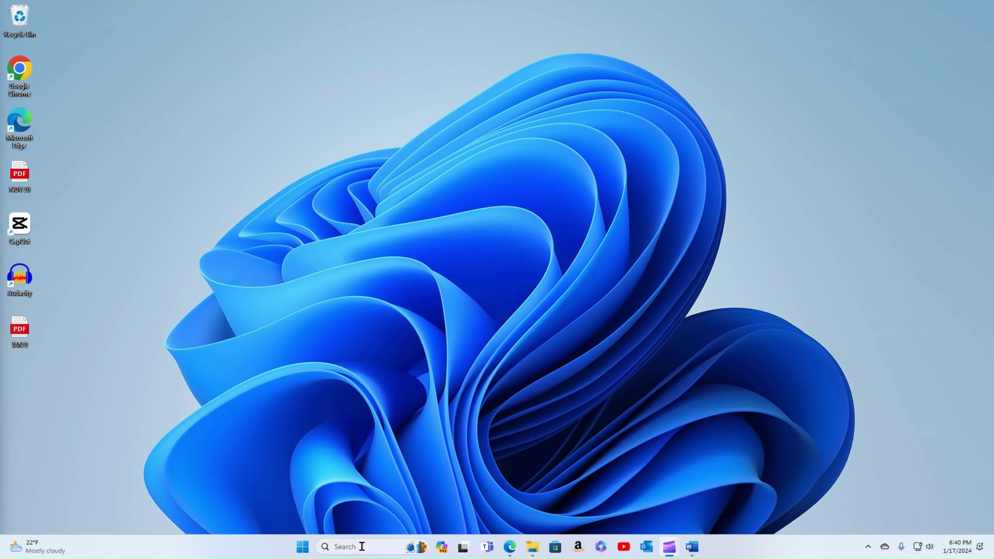
In Taskbar settings, switch Copilot and Task view off, toggle Widgets off and back on, then close Settings
{"action": "mouse_move", "coordinate": [463, 551]}
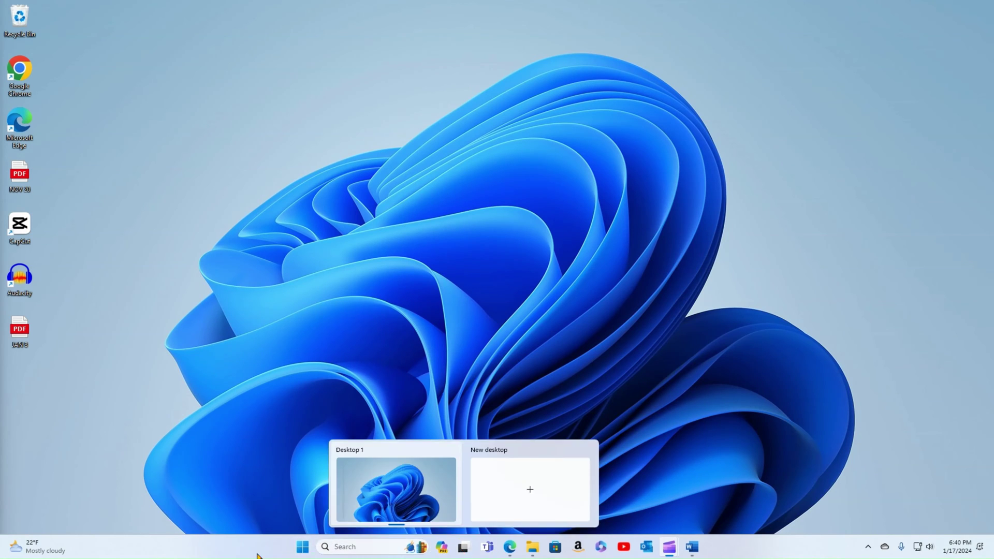
{"action": "right_click", "coordinate": [187, 550]}
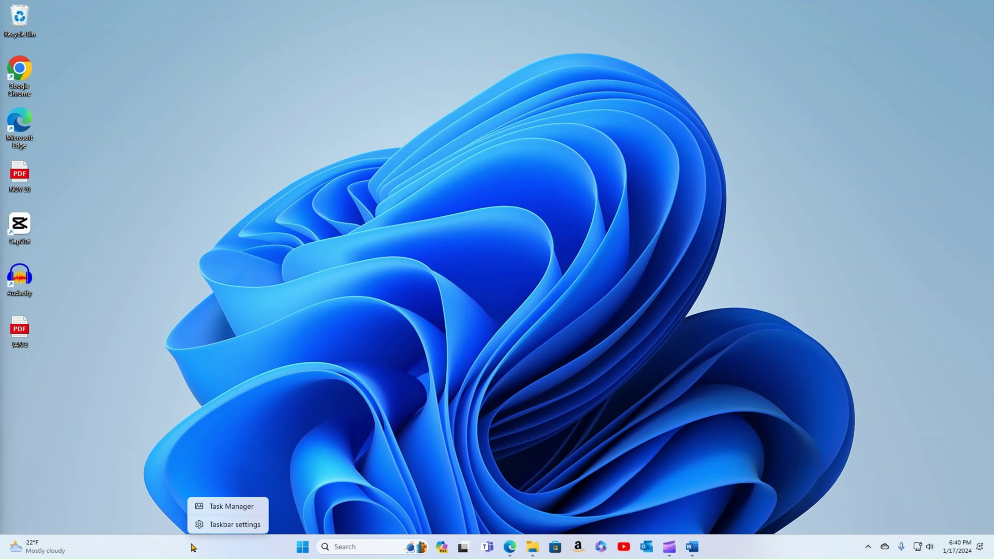
{"action": "left_click", "coordinate": [217, 525]}
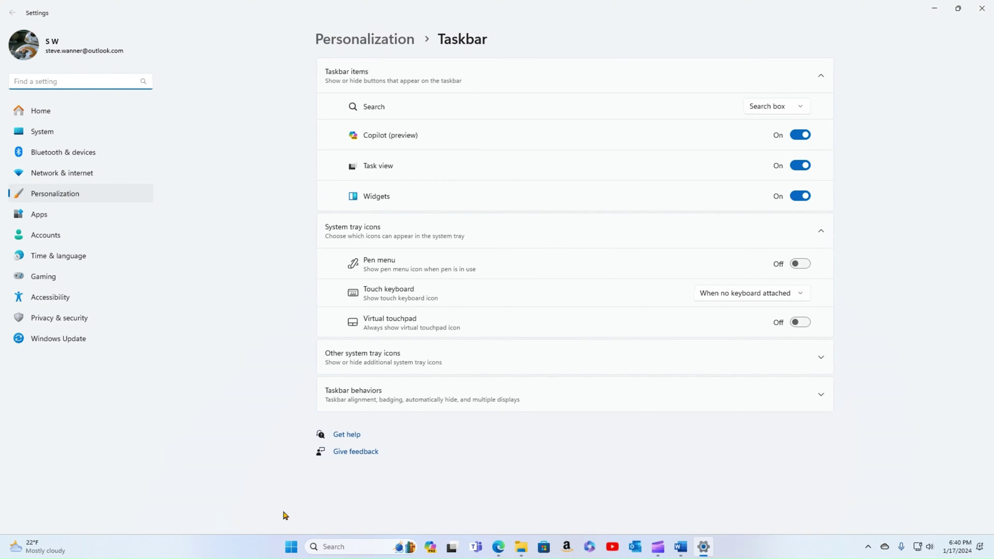
{"action": "left_click", "coordinate": [799, 135]}
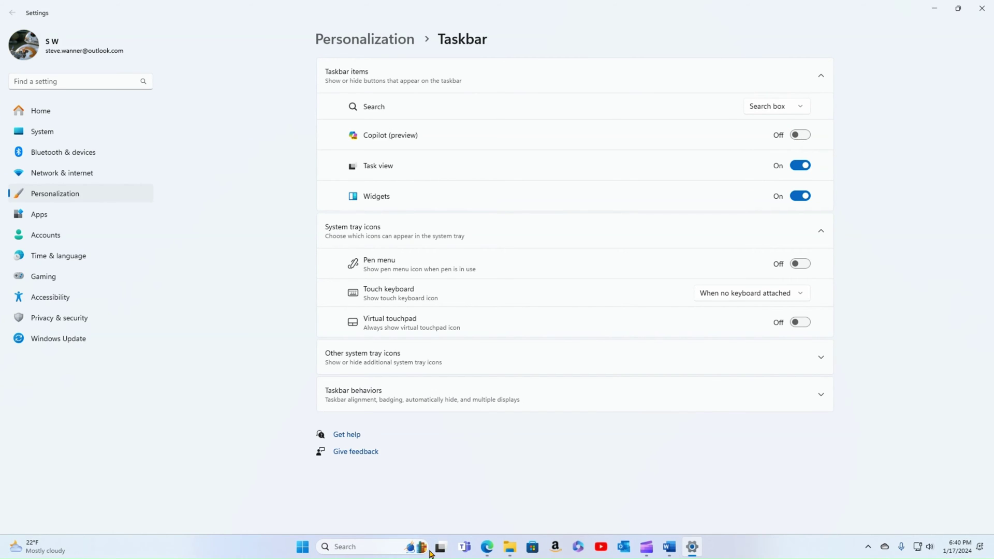
{"action": "left_click", "coordinate": [799, 166]}
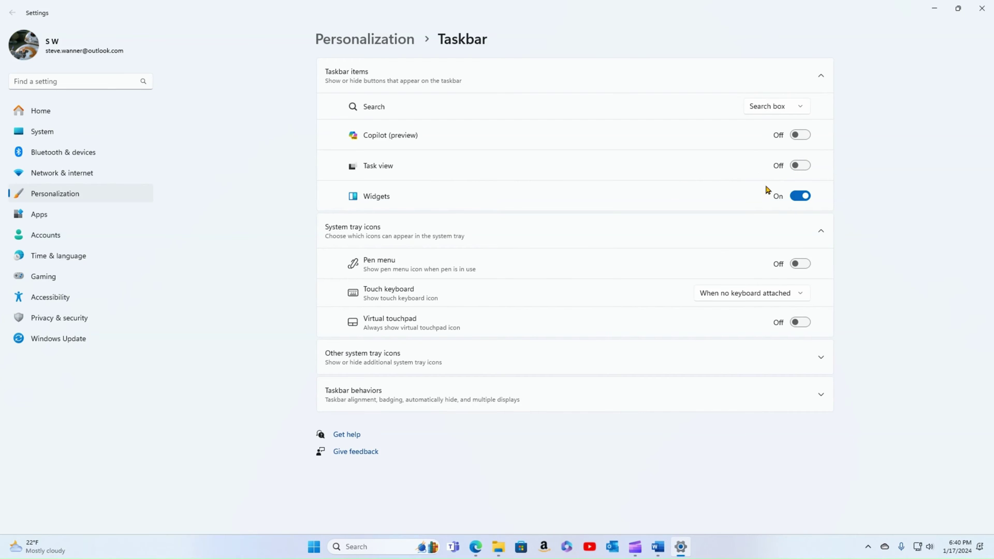
{"action": "left_click", "coordinate": [799, 196]}
{"action": "left_click", "coordinate": [799, 197]}
{"action": "left_click", "coordinate": [980, 11]}
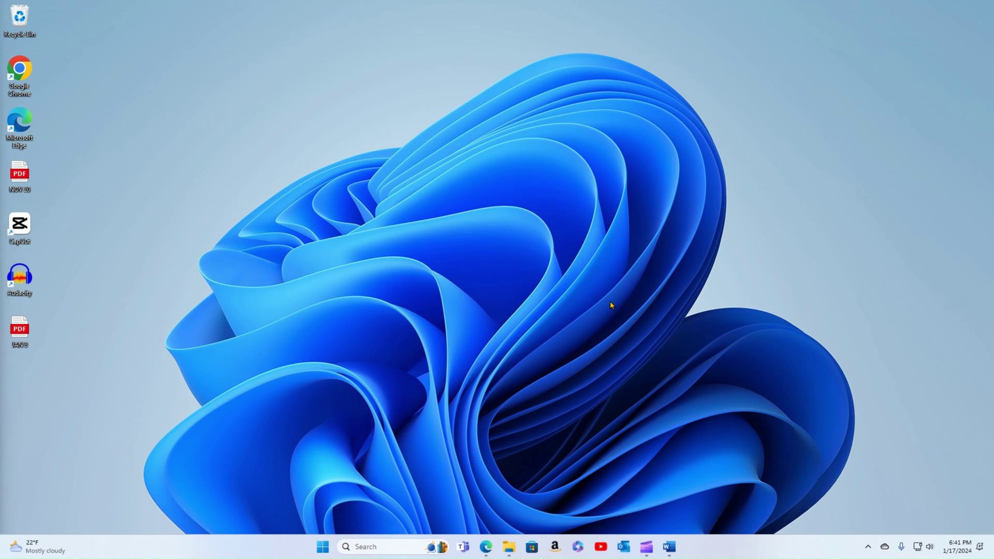
{"action": "right_click", "coordinate": [324, 550]}
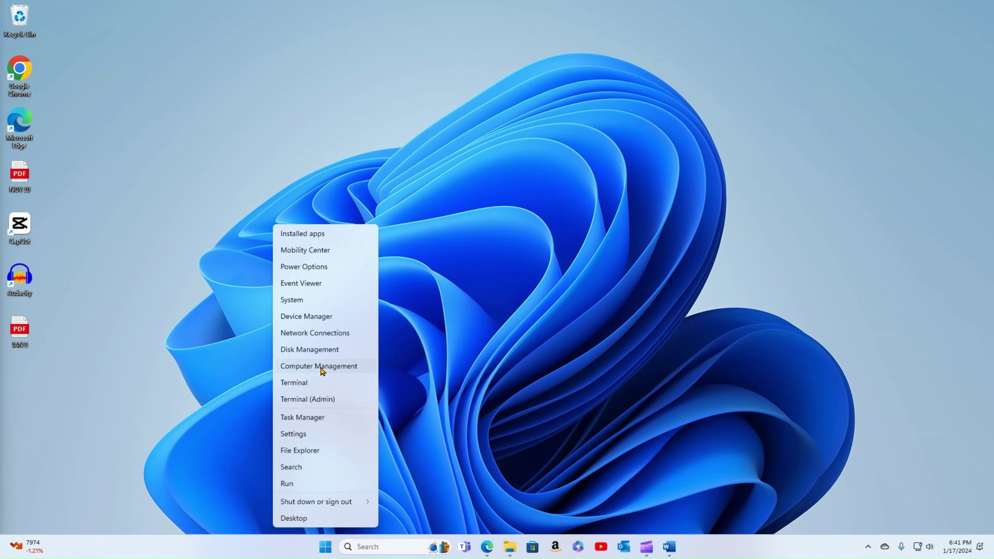
{"action": "left_click", "coordinate": [309, 455]}
{"action": "left_click_drag", "start_coordinate": [623, 124], "coordinate": [637, 48]}
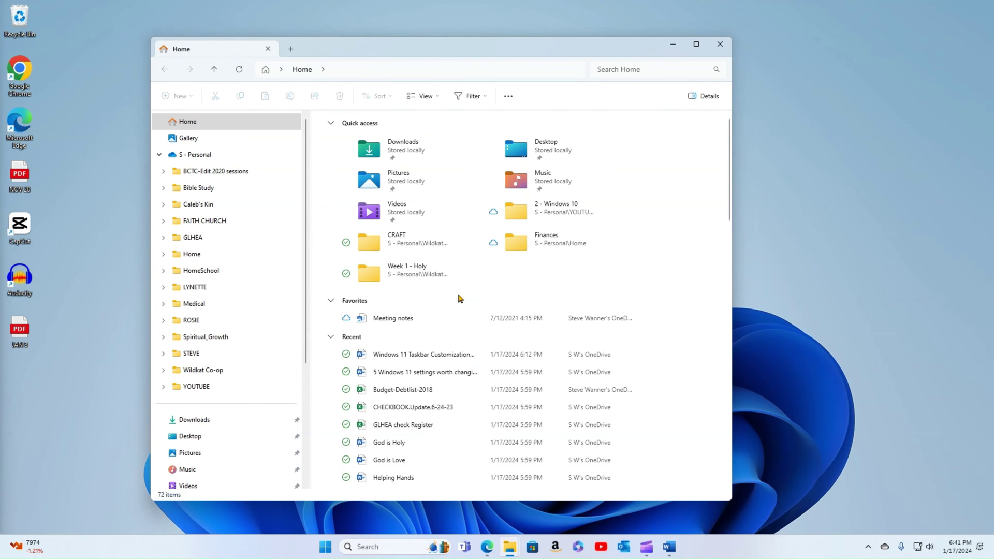
{"action": "right_click", "coordinate": [326, 551]}
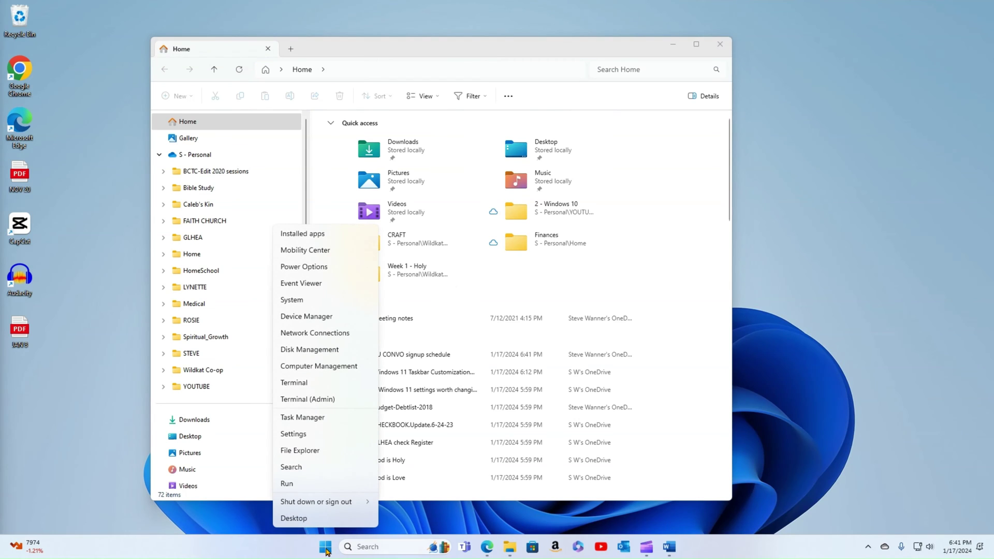
{"action": "mouse_move", "coordinate": [320, 505]}
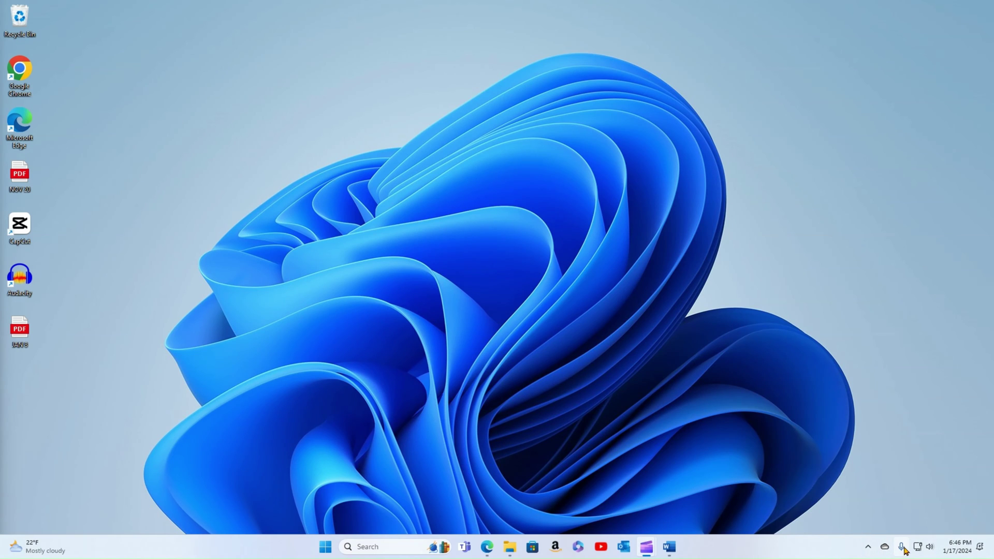
Open Taskbar settings in a restored smaller window and peek at the hidden tray icons
{"action": "mouse_move", "coordinate": [905, 551]}
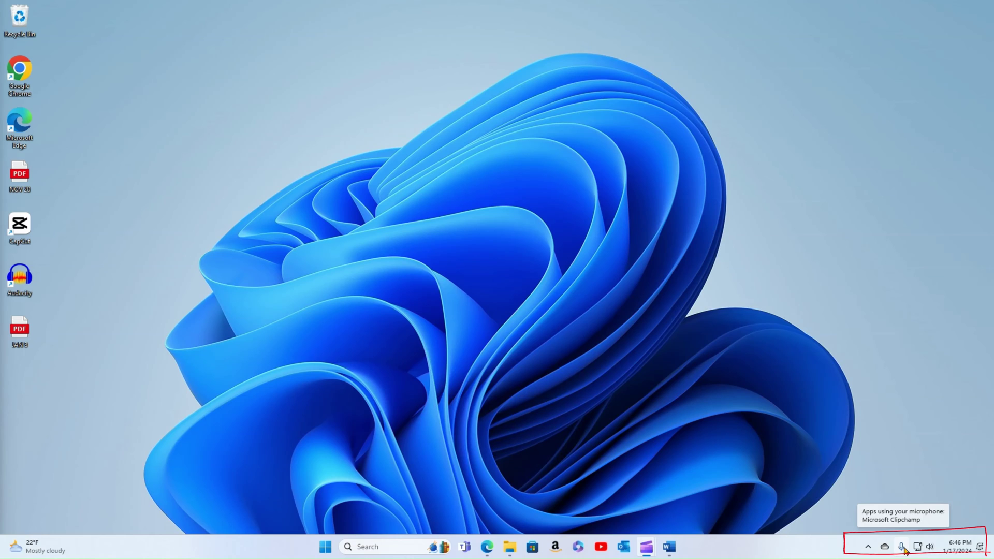
{"action": "right_click", "coordinate": [753, 555]}
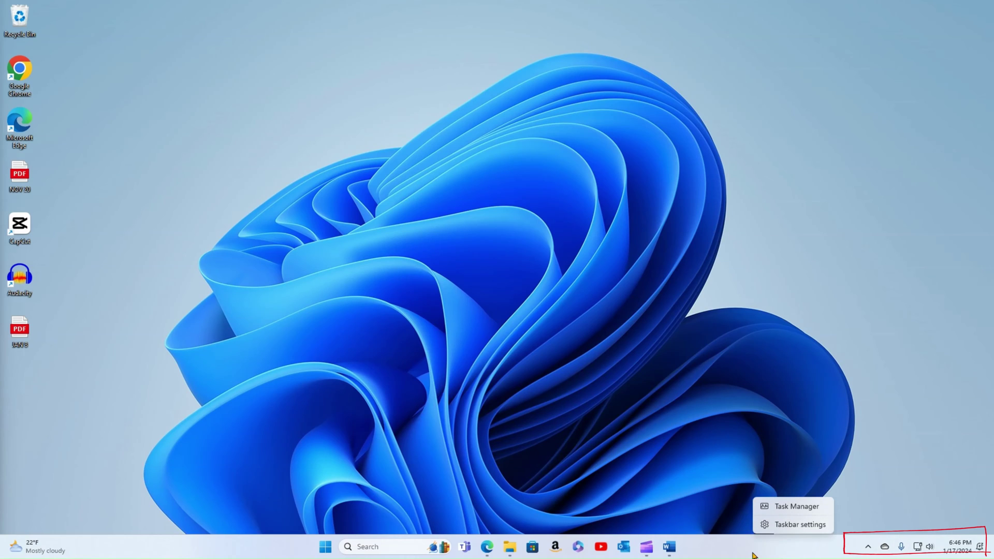
{"action": "left_click", "coordinate": [791, 524]}
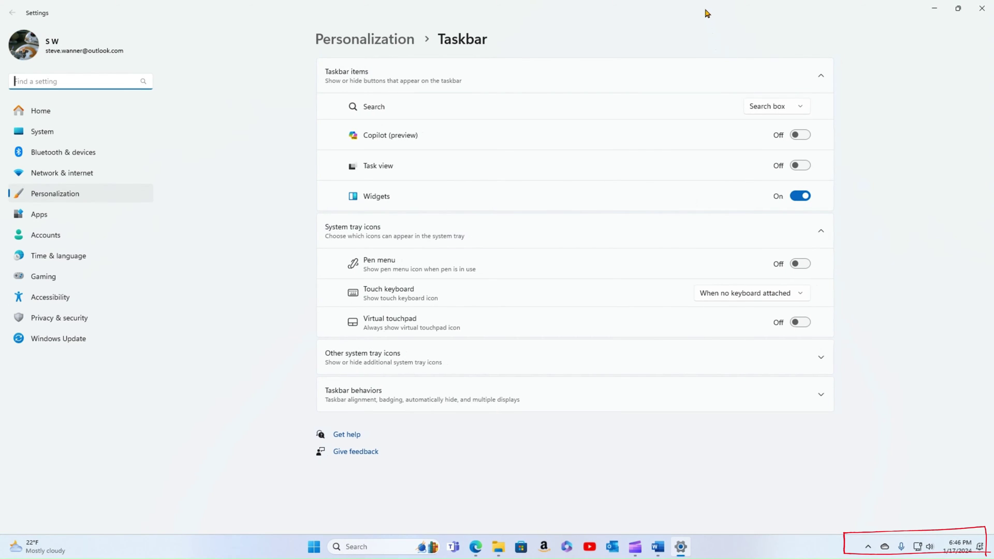
{"action": "double_click", "coordinate": [707, 14]}
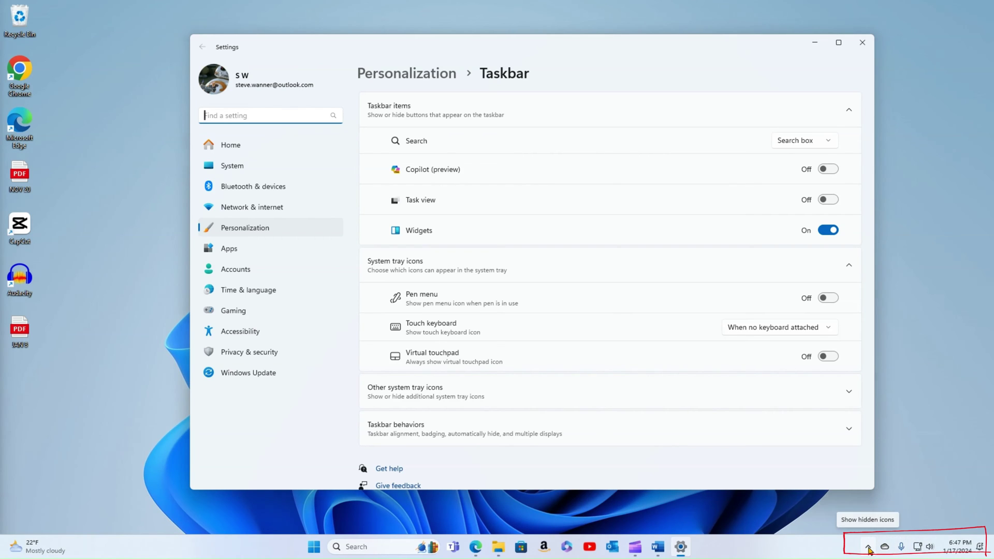
{"action": "left_click", "coordinate": [869, 551]}
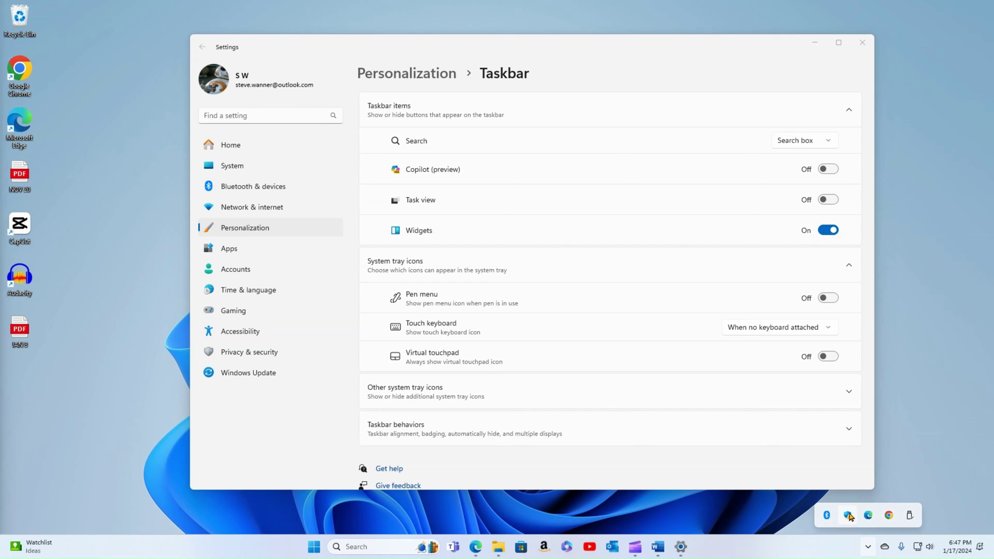
{"action": "left_click", "coordinate": [868, 548]}
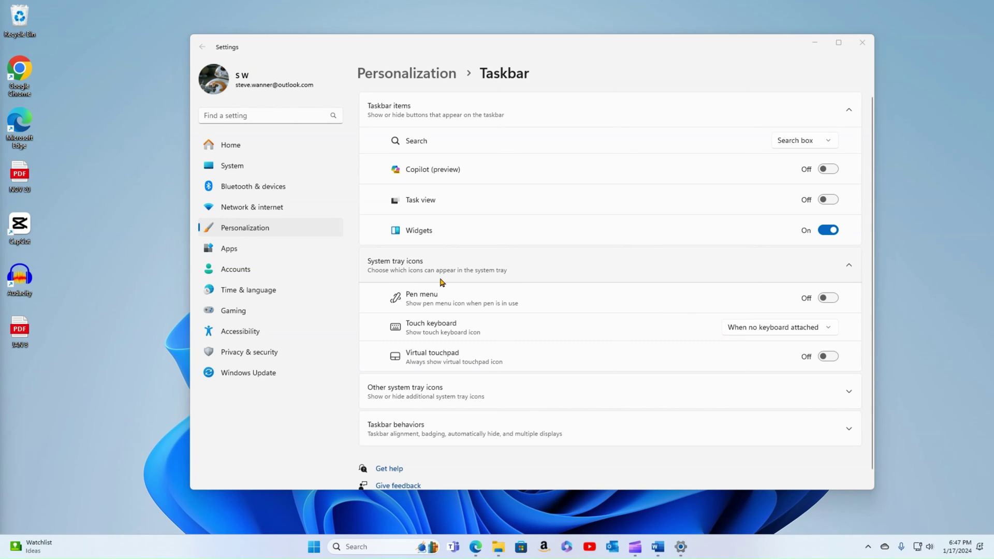
Expand Other system tray icons and turn OneDrive off, checking the hidden icons
{"action": "left_click", "coordinate": [440, 393]}
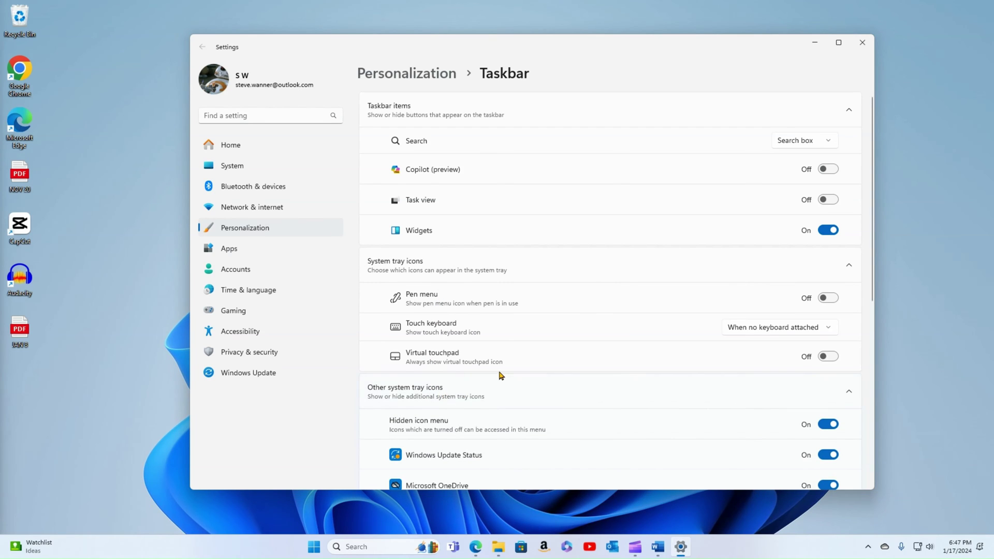
{"action": "scroll", "coordinate": [500, 375], "scroll_direction": "down", "scroll_amount": 3}
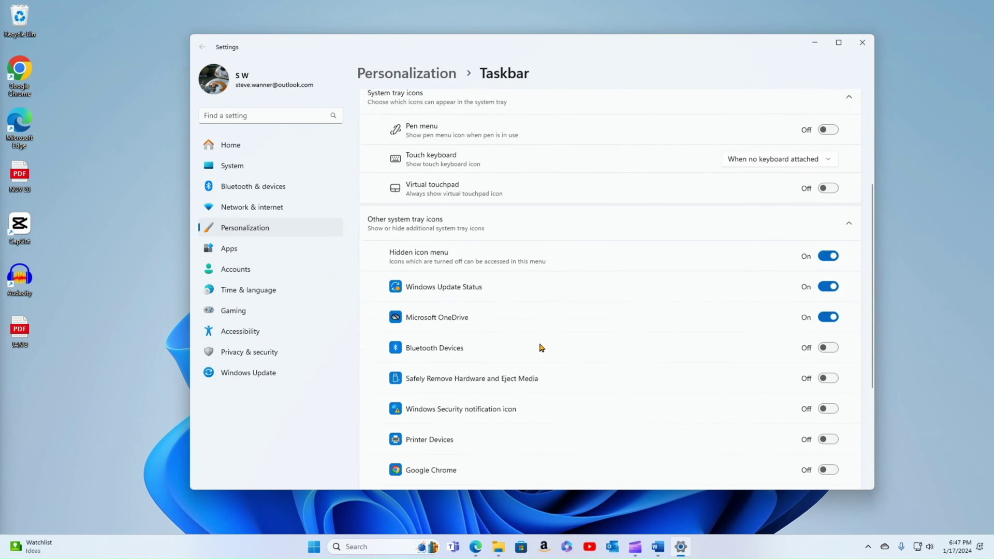
{"action": "scroll", "coordinate": [541, 348], "scroll_direction": "down", "scroll_amount": 1}
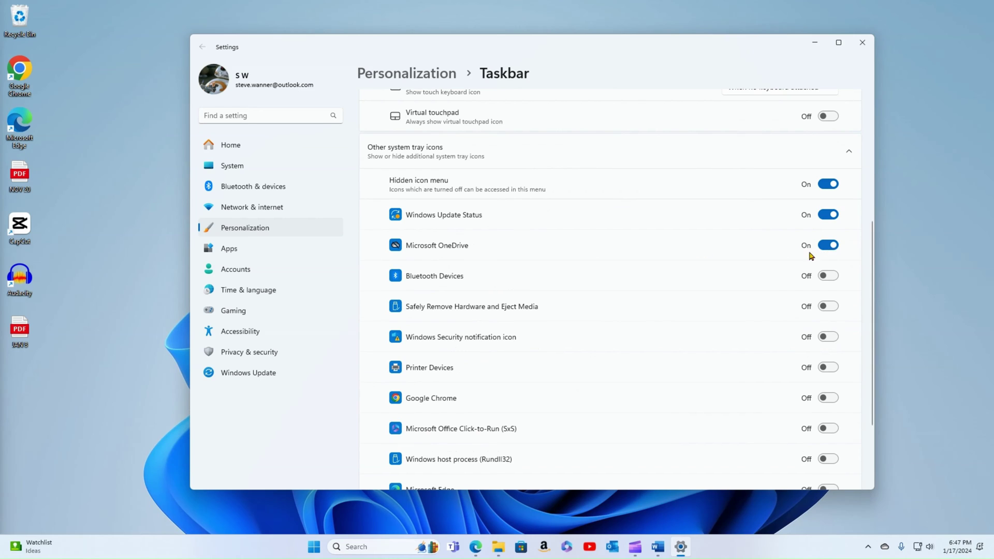
{"action": "left_click", "coordinate": [827, 249]}
{"action": "left_click", "coordinate": [884, 548]}
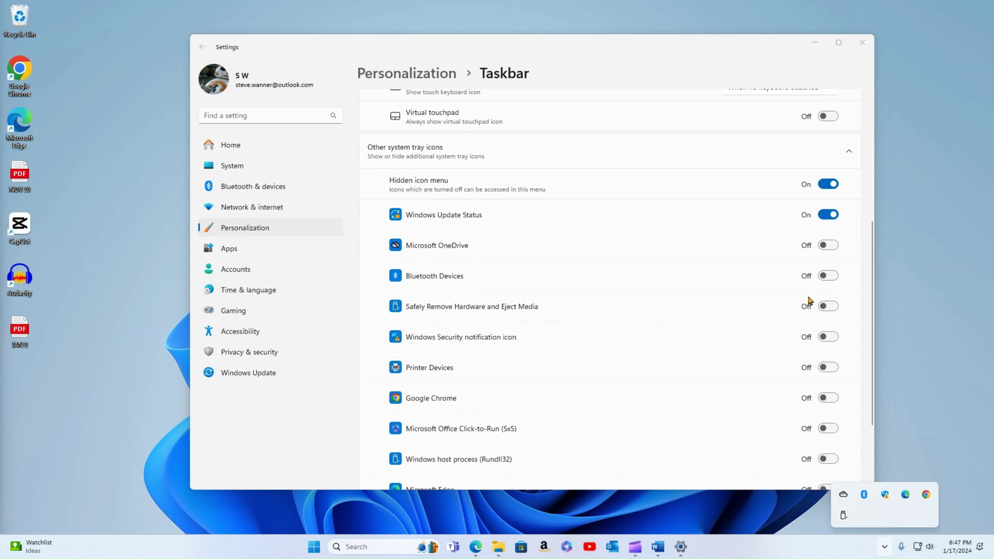
Turn Bluetooth Devices and Microsoft Edge on and Windows Update Status off
{"action": "left_click", "coordinate": [829, 278]}
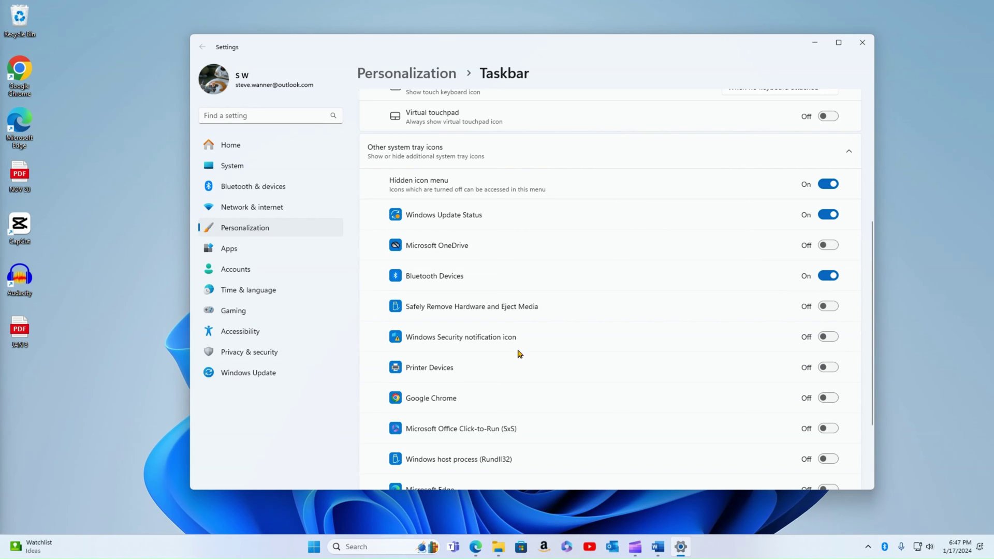
{"action": "scroll", "coordinate": [507, 329], "scroll_direction": "down", "scroll_amount": 2}
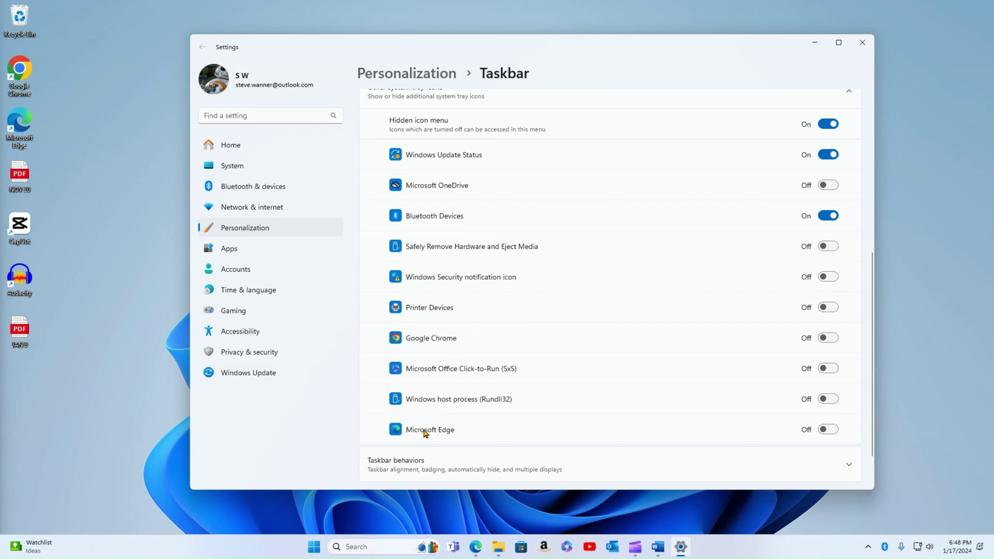
{"action": "left_click", "coordinate": [831, 434]}
{"action": "left_click", "coordinate": [821, 161]}
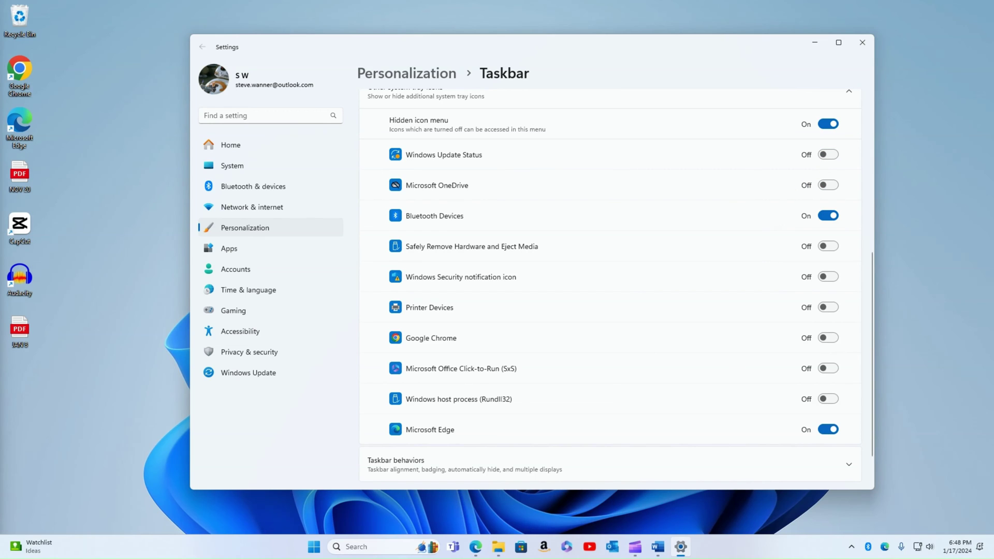
{"action": "left_click", "coordinate": [852, 549]}
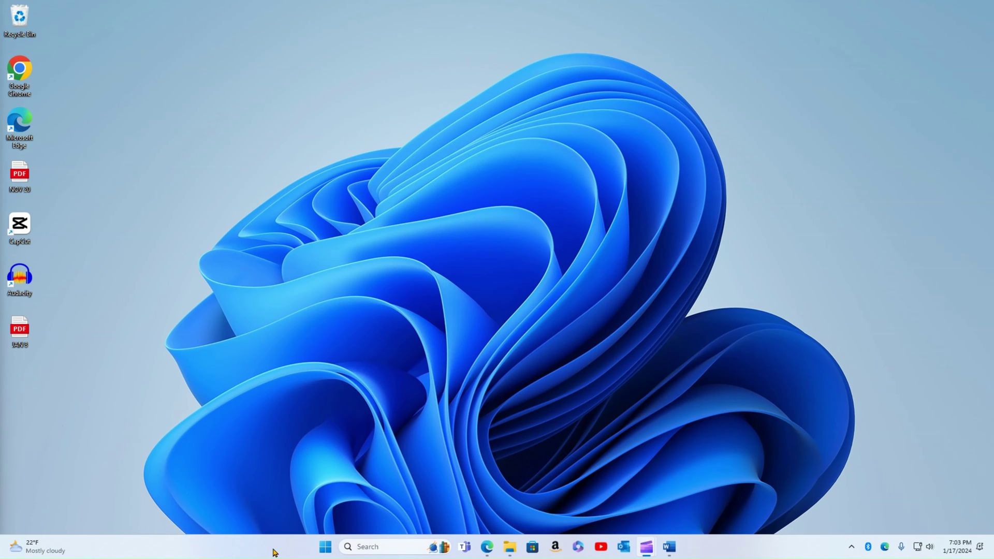
Open Taskbar settings and expand Taskbar behaviors, showing alignment set to Center
{"action": "right_click", "coordinate": [223, 547]}
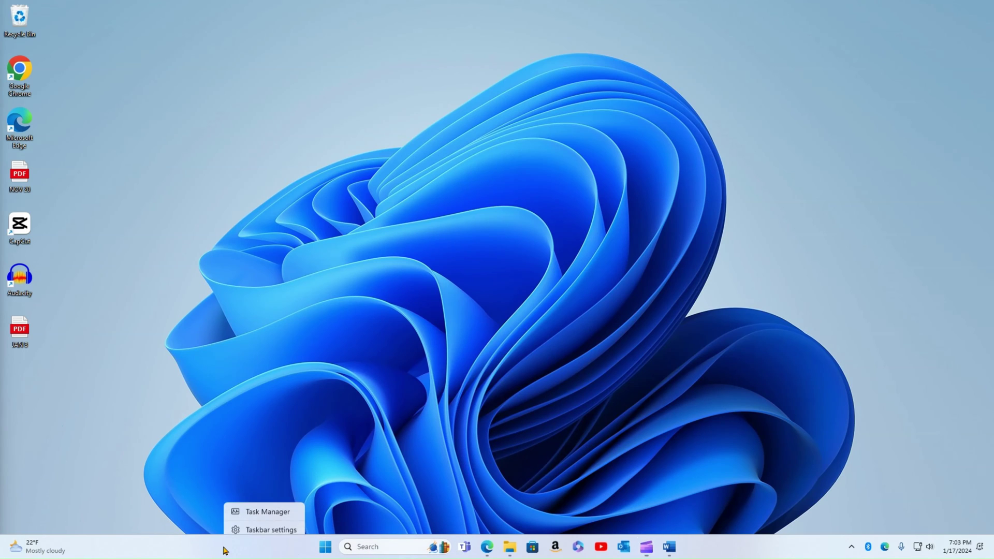
{"action": "left_click", "coordinate": [259, 525]}
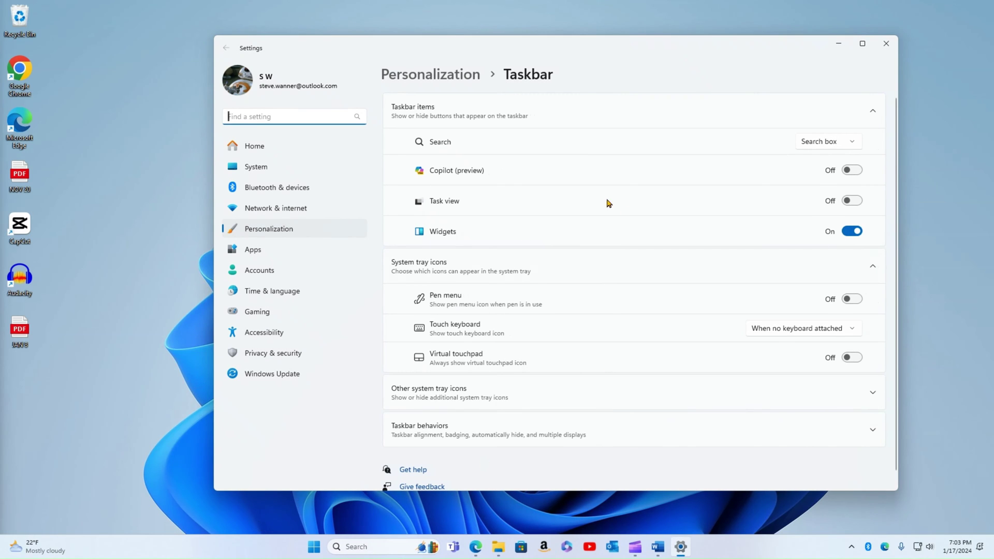
{"action": "scroll", "coordinate": [446, 333], "scroll_direction": "down", "scroll_amount": 1}
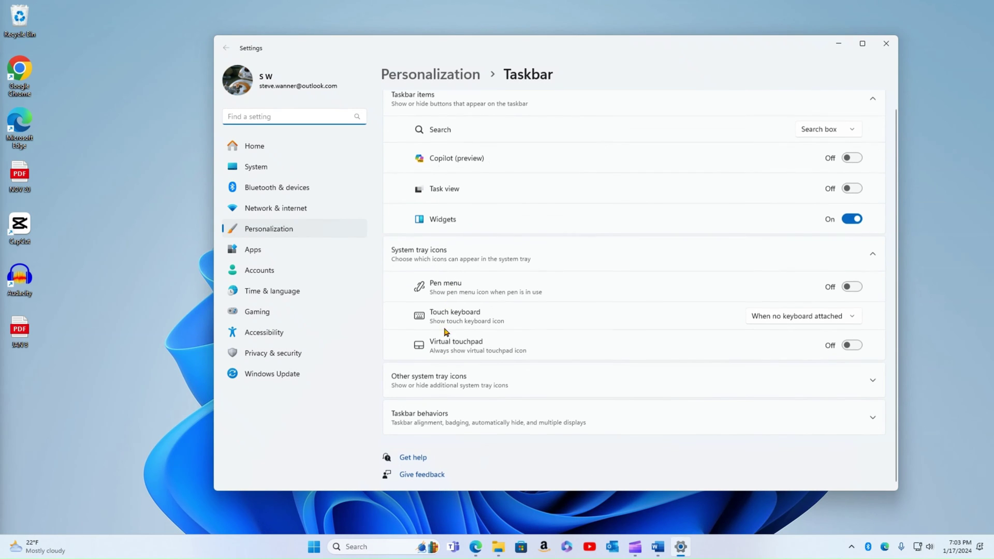
{"action": "left_click", "coordinate": [435, 415]}
{"action": "scroll", "coordinate": [472, 401], "scroll_direction": "down", "scroll_amount": 5}
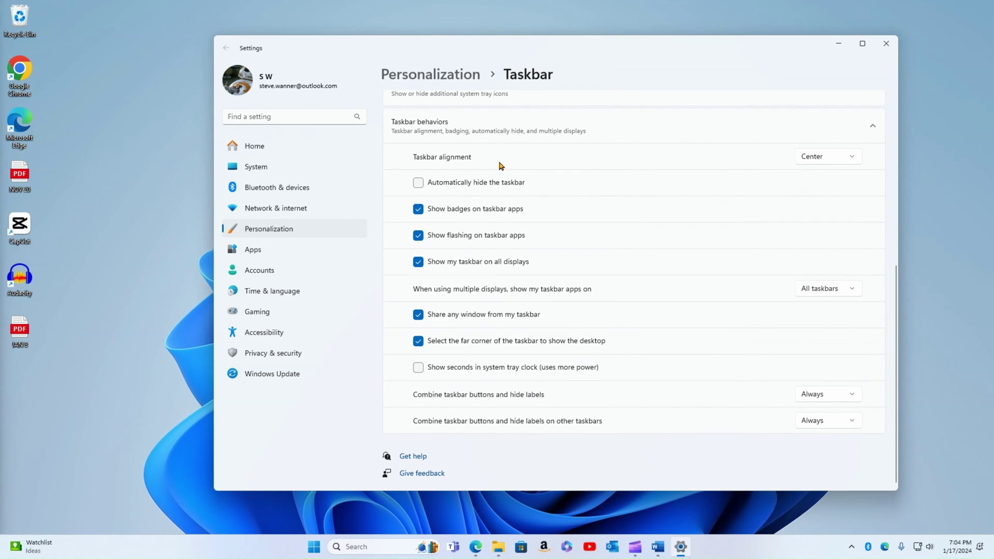
{"action": "left_click", "coordinate": [820, 161]}
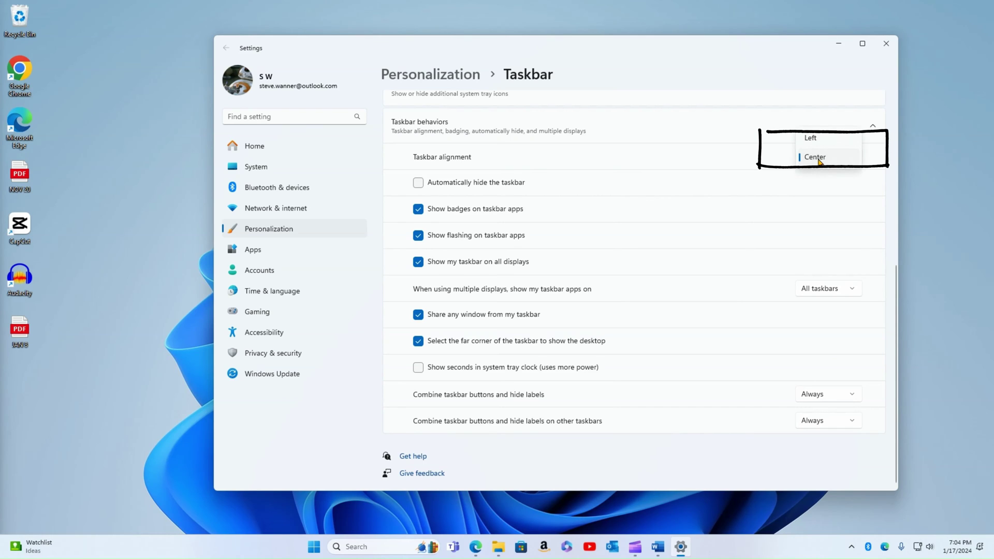
{"action": "left_click", "coordinate": [812, 139]}
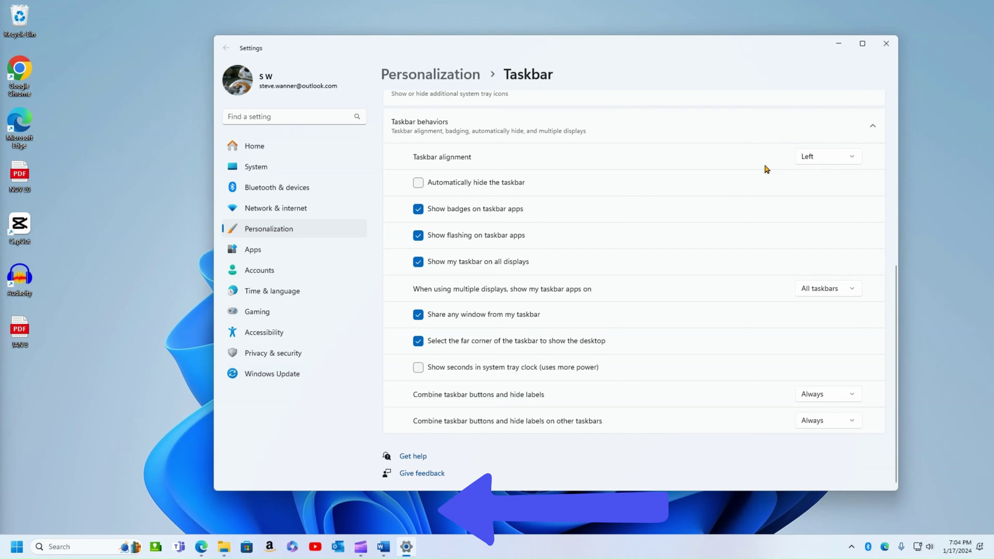
{"action": "left_click", "coordinate": [821, 163]}
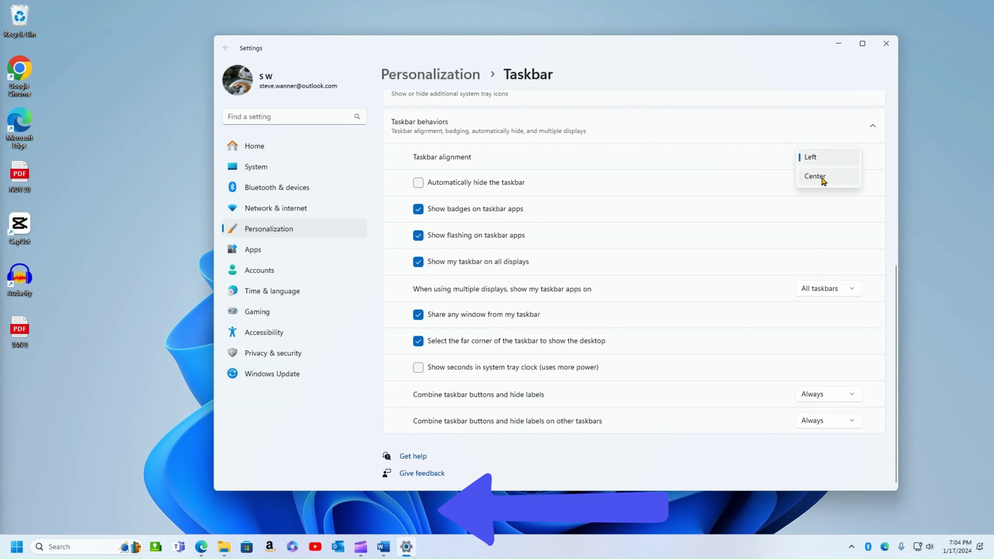
{"action": "left_click", "coordinate": [815, 176]}
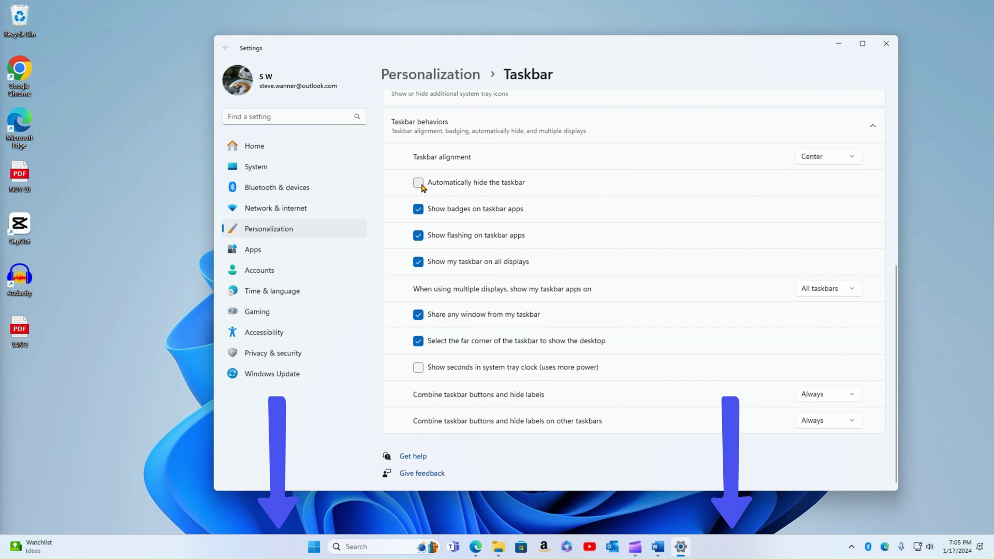
Turn on 'Automatically hide the taskbar' under Taskbar behaviors
{"action": "left_click", "coordinate": [418, 183]}
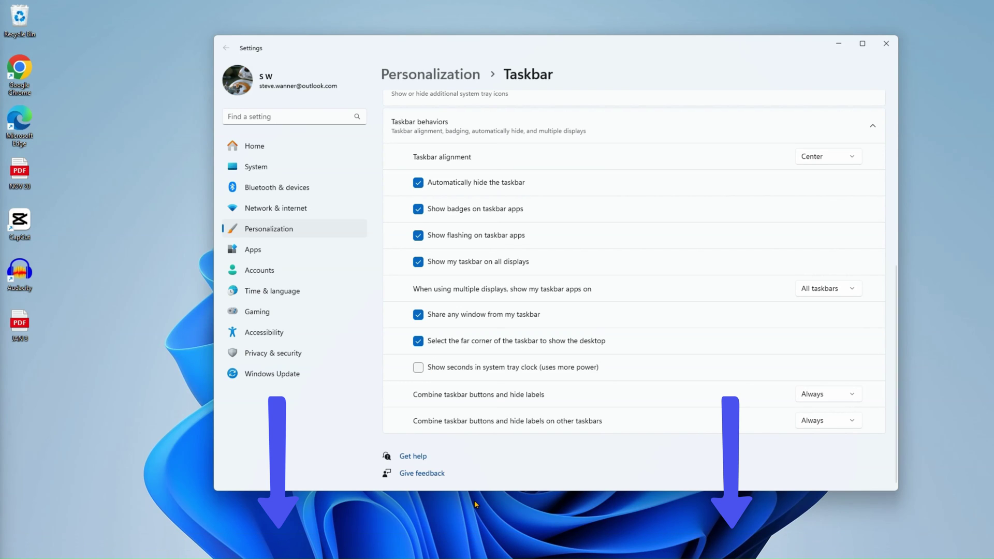
{"action": "mouse_move", "coordinate": [428, 548]}
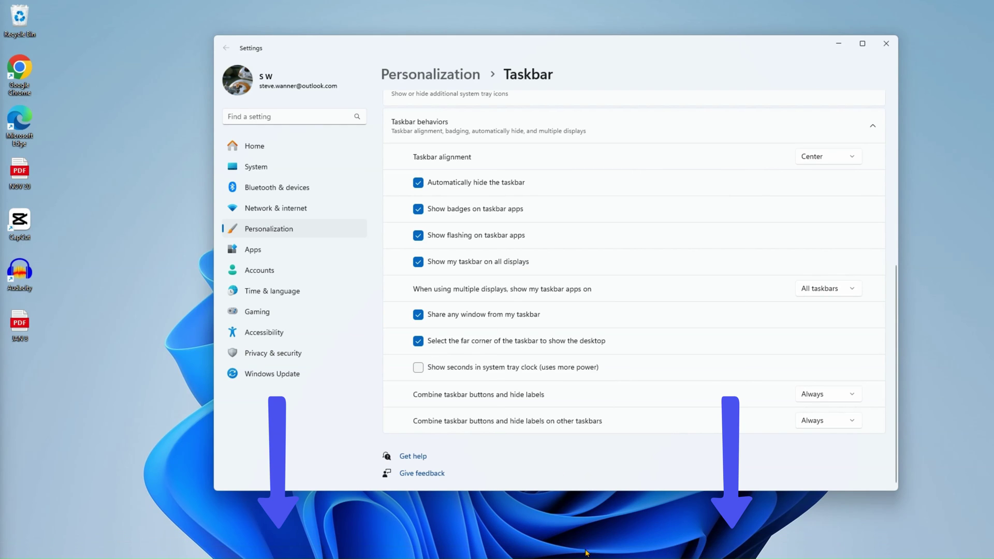
{"action": "mouse_move", "coordinate": [587, 557]}
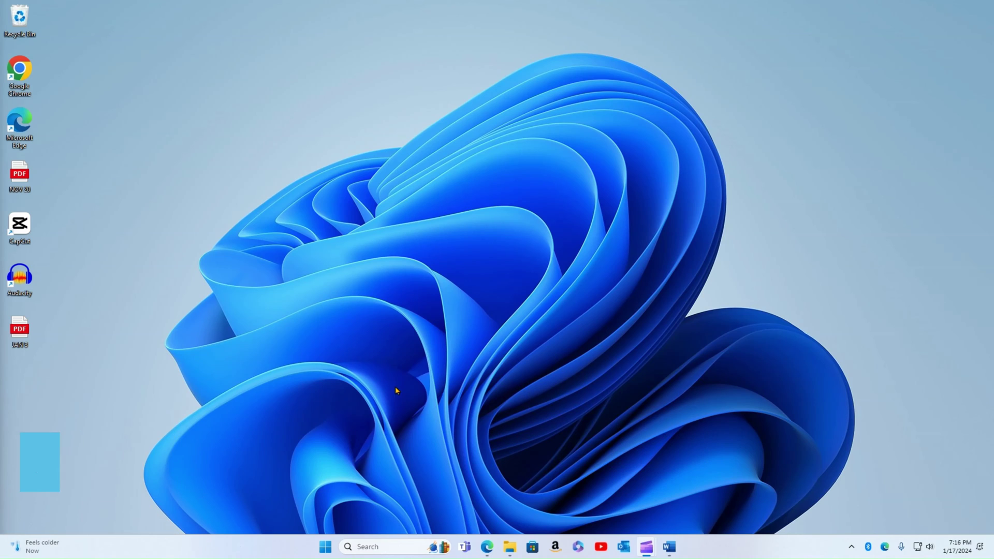
Set the multiple-displays taskbar apps option to 'Main taskbar and taskbar where window is open'
{"action": "right_click", "coordinate": [241, 550]}
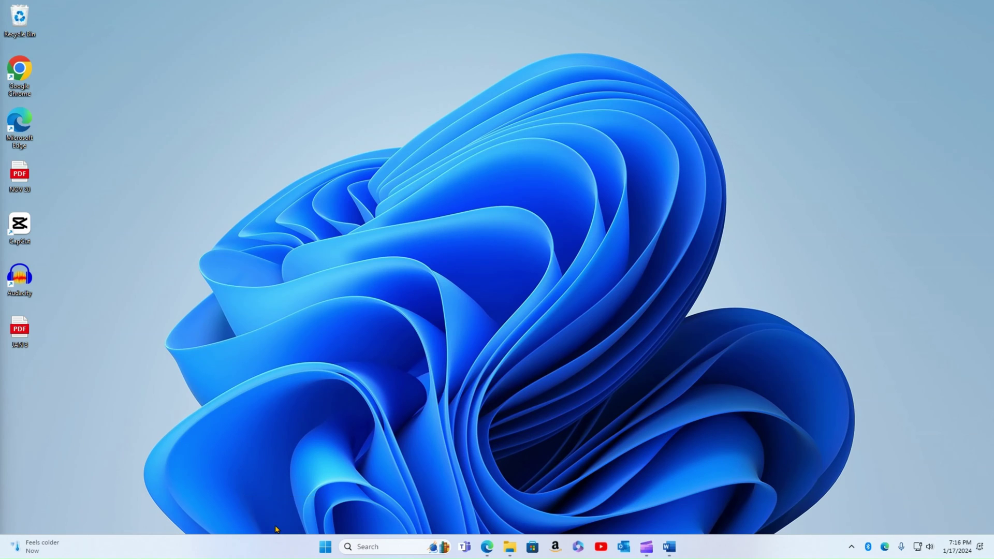
{"action": "left_click", "coordinate": [276, 524]}
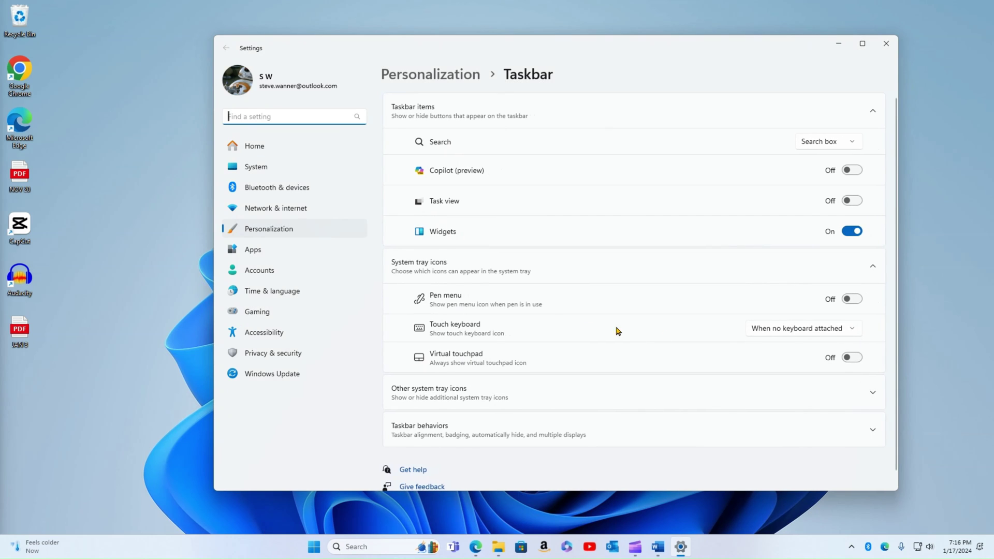
{"action": "scroll", "coordinate": [548, 300], "scroll_direction": "down", "scroll_amount": 1}
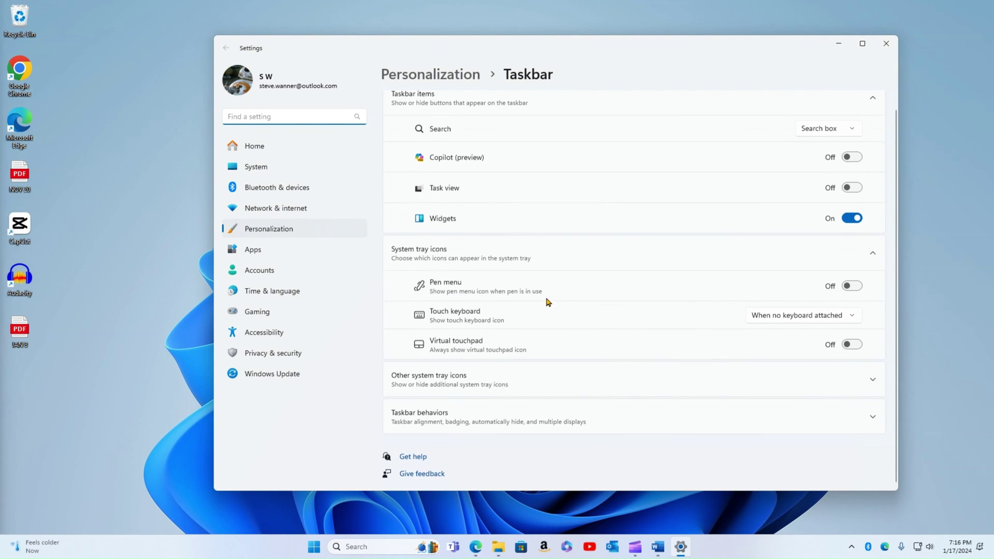
{"action": "left_click", "coordinate": [447, 417]}
{"action": "scroll", "coordinate": [537, 392], "scroll_direction": "down", "scroll_amount": 3}
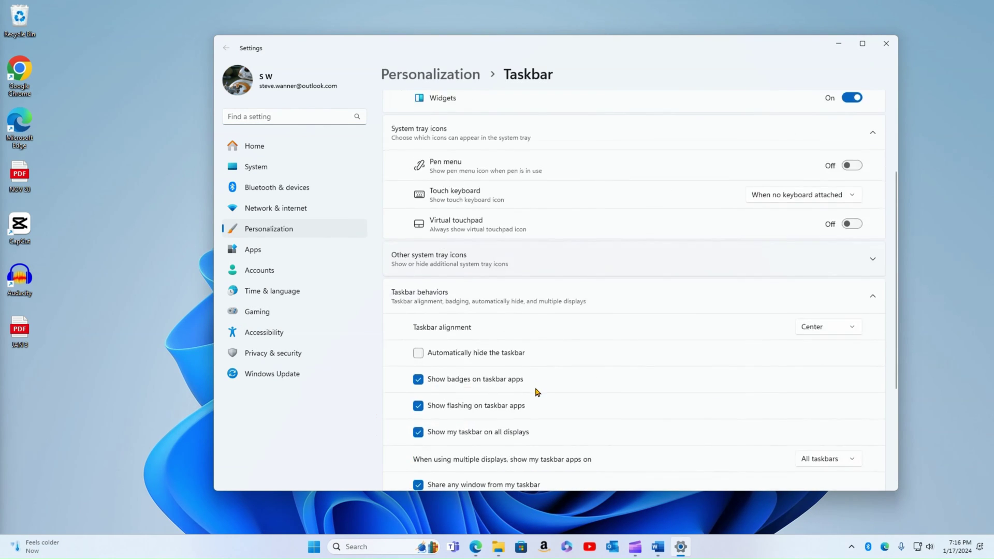
{"action": "scroll", "coordinate": [537, 392], "scroll_direction": "down", "scroll_amount": 3}
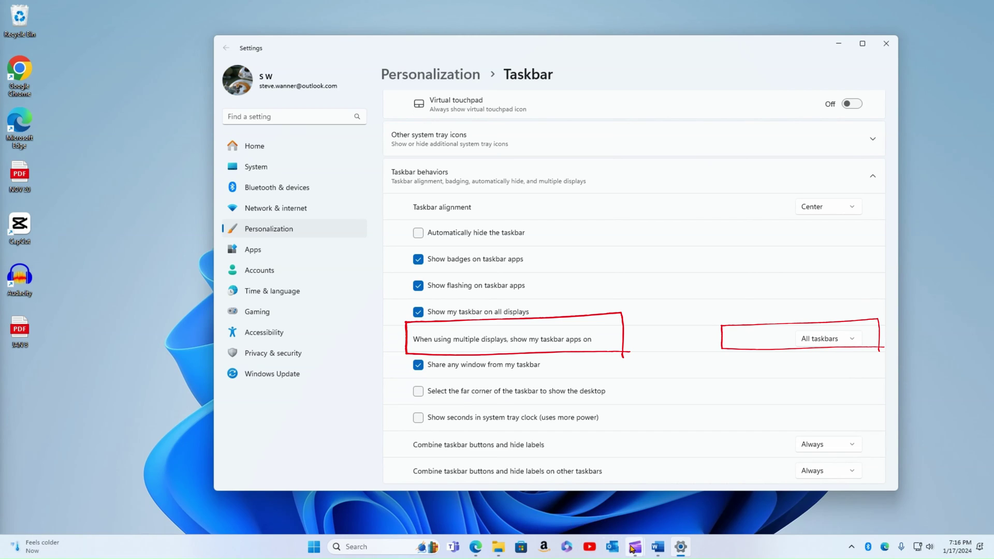
{"action": "mouse_move", "coordinate": [635, 549]}
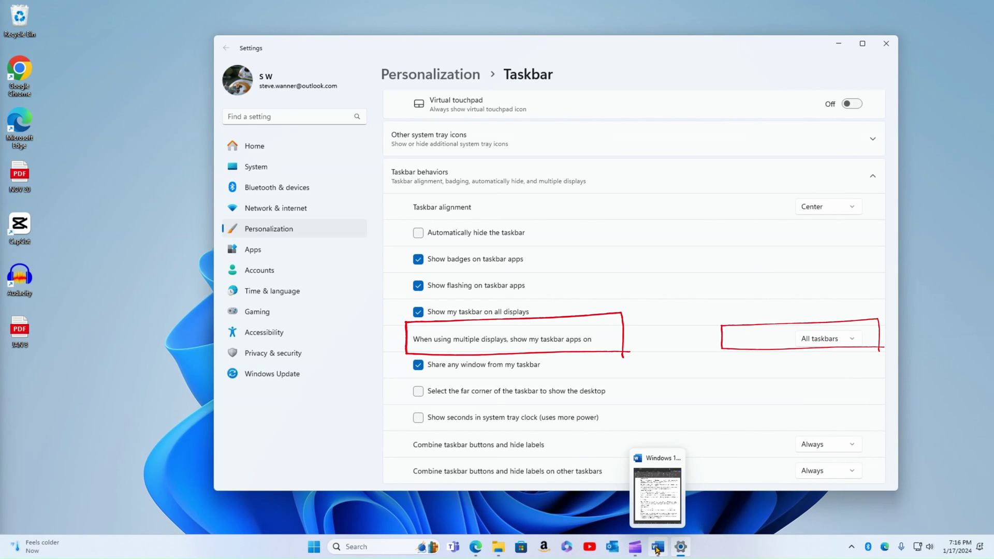
{"action": "left_click", "coordinate": [840, 345]}
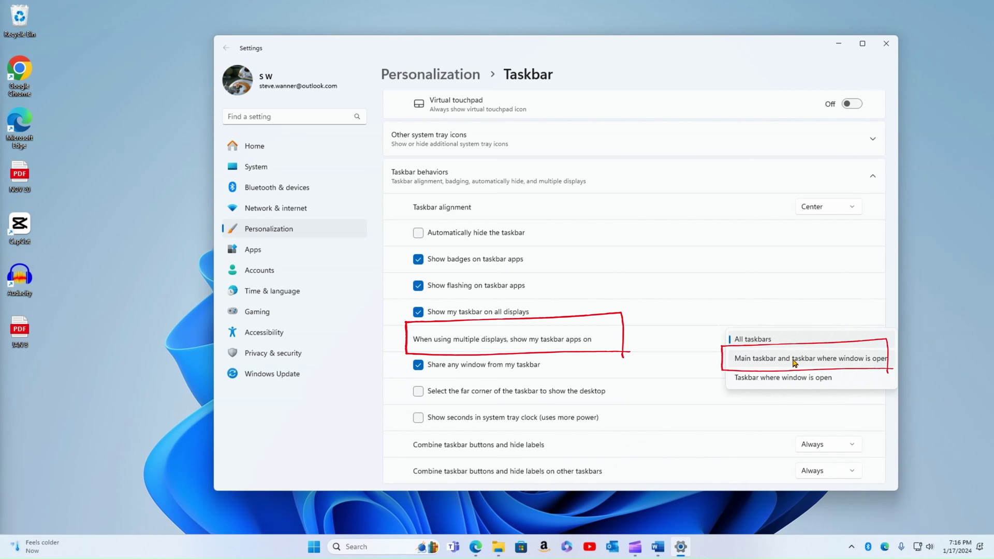
{"action": "left_click", "coordinate": [851, 364]}
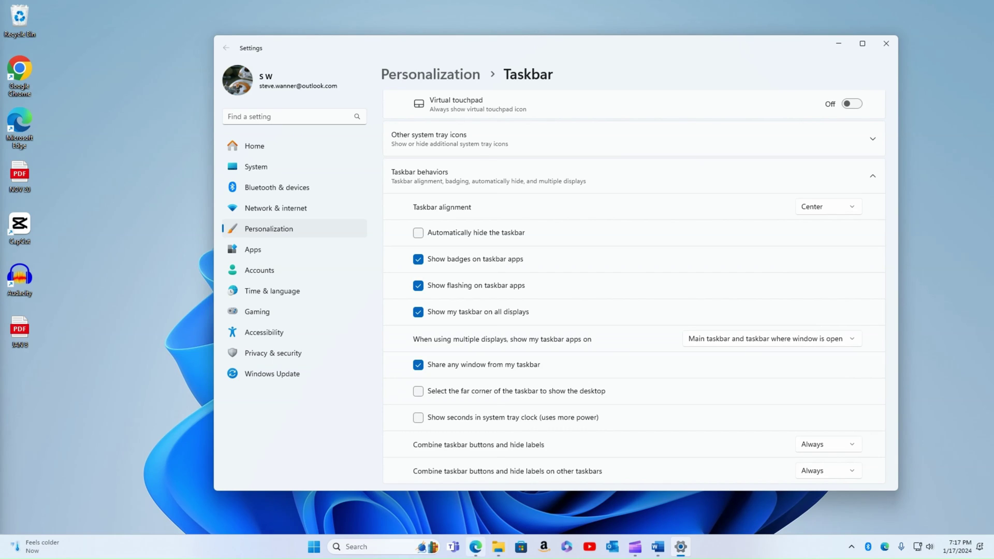
Set the multi-display taskbar apps option to 'Taskbar where window is open'
{"action": "left_click", "coordinate": [838, 339]}
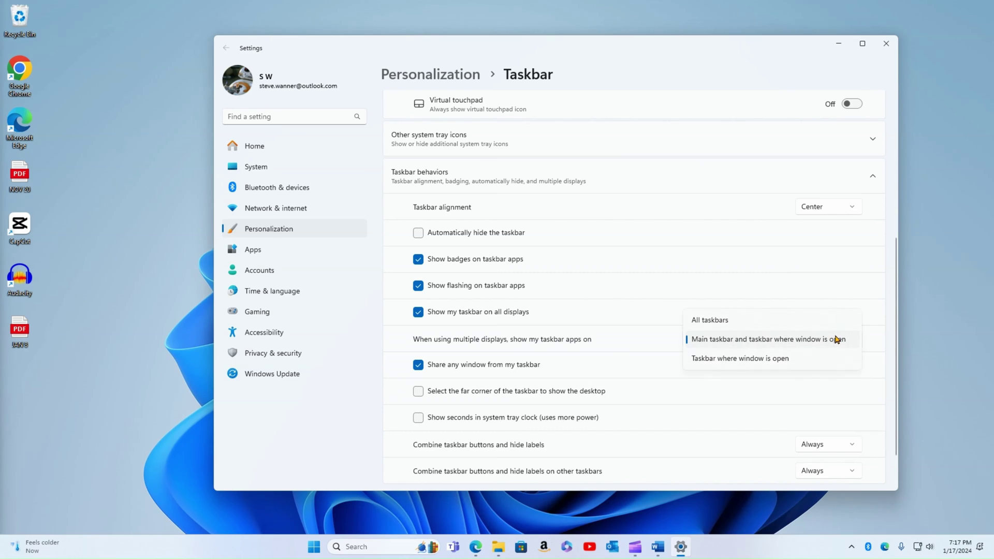
{"action": "left_click", "coordinate": [775, 360]}
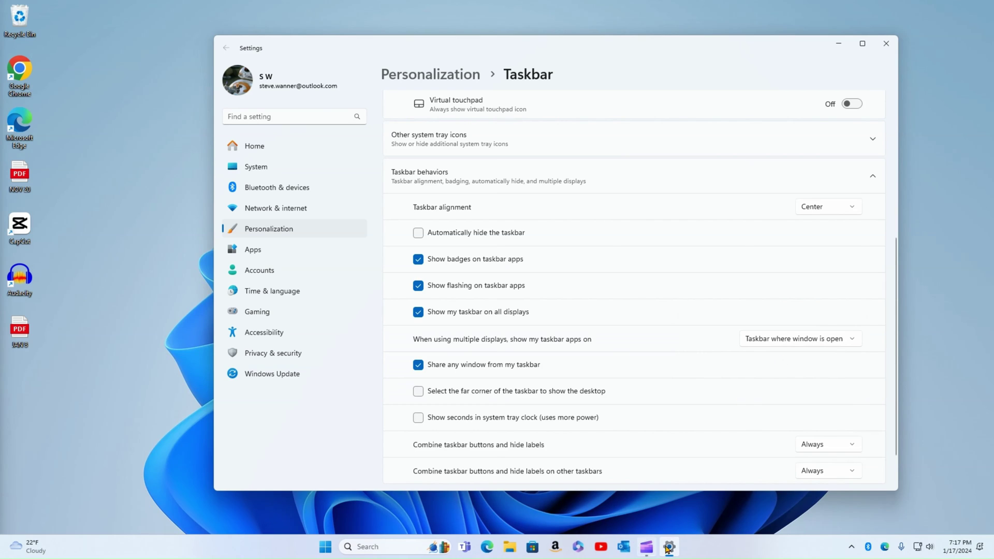
{"action": "left_click", "coordinate": [781, 345]}
{"action": "left_click", "coordinate": [794, 321]}
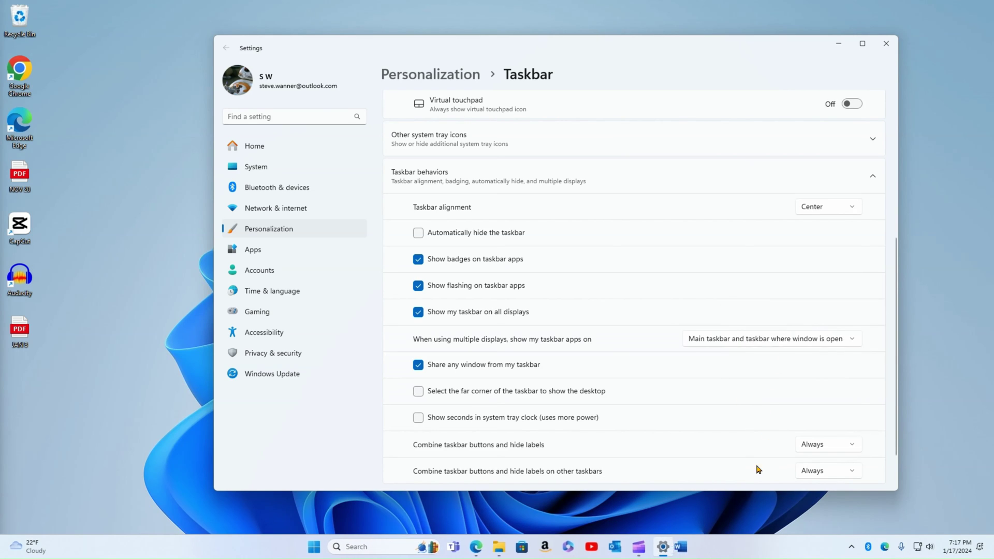
{"action": "mouse_move", "coordinate": [682, 552]}
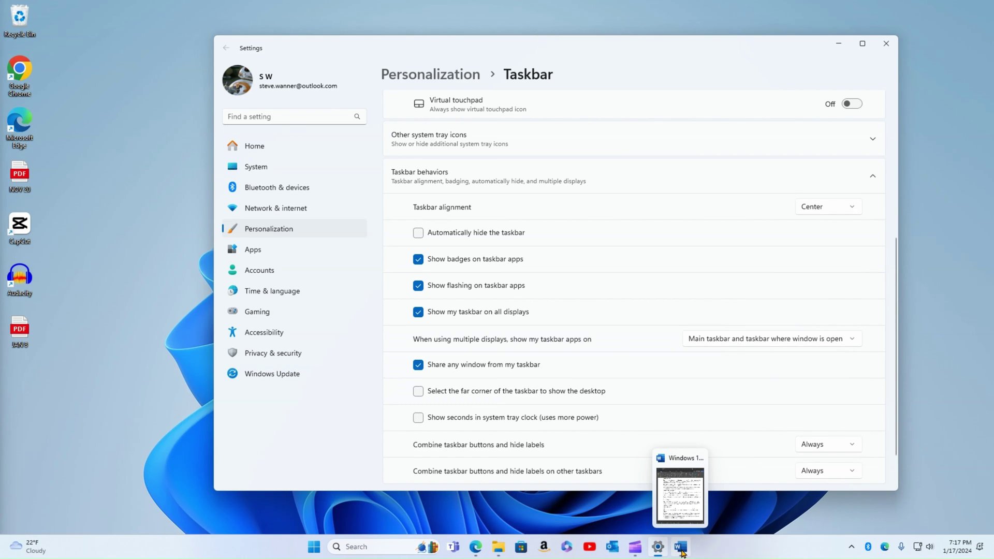
{"action": "left_click", "coordinate": [759, 344]}
{"action": "left_click", "coordinate": [760, 358]}
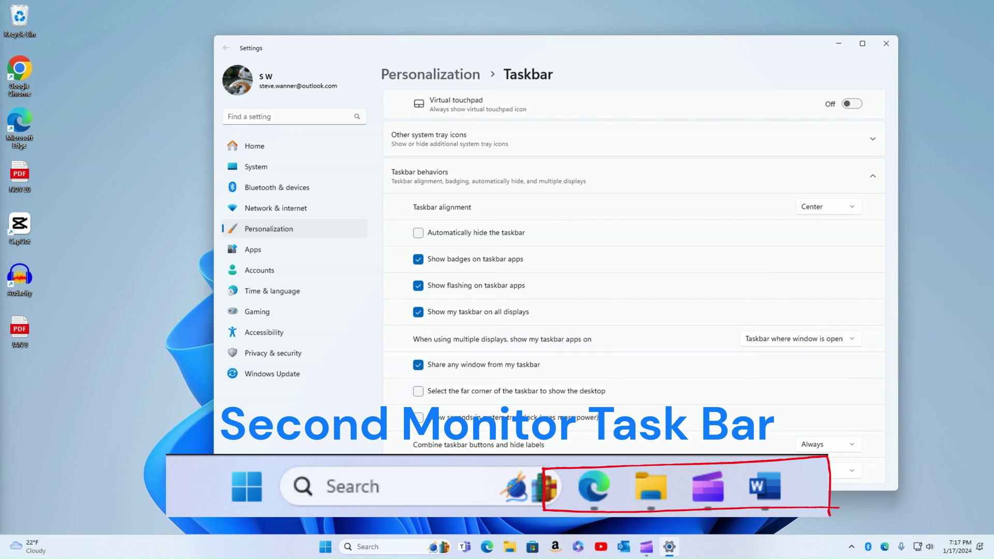
{"action": "left_click", "coordinate": [798, 342]}
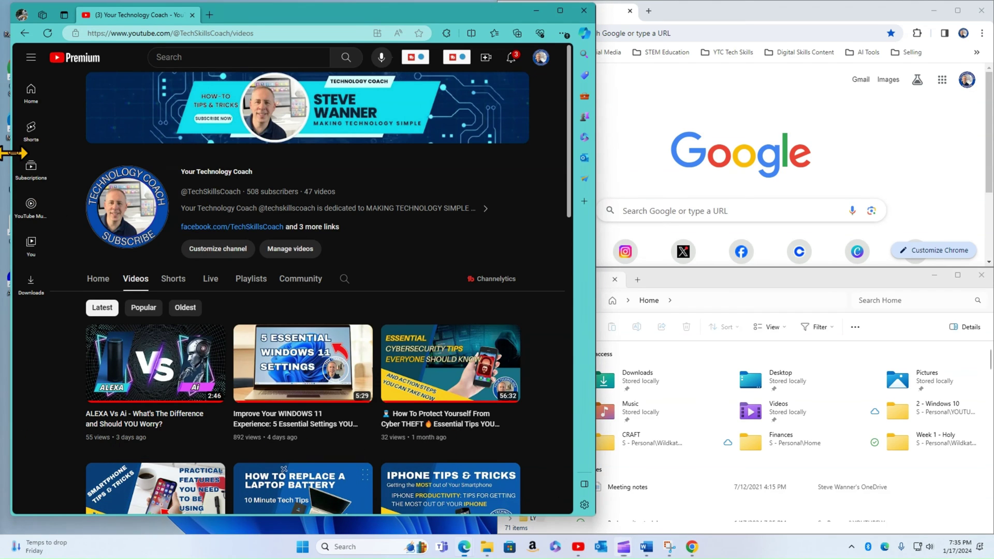
Narrow the YouTube window and expand Taskbar behaviors in the taskbar settings
{"action": "left_click_drag", "start_coordinate": [14, 152], "coordinate": [51, 155]}
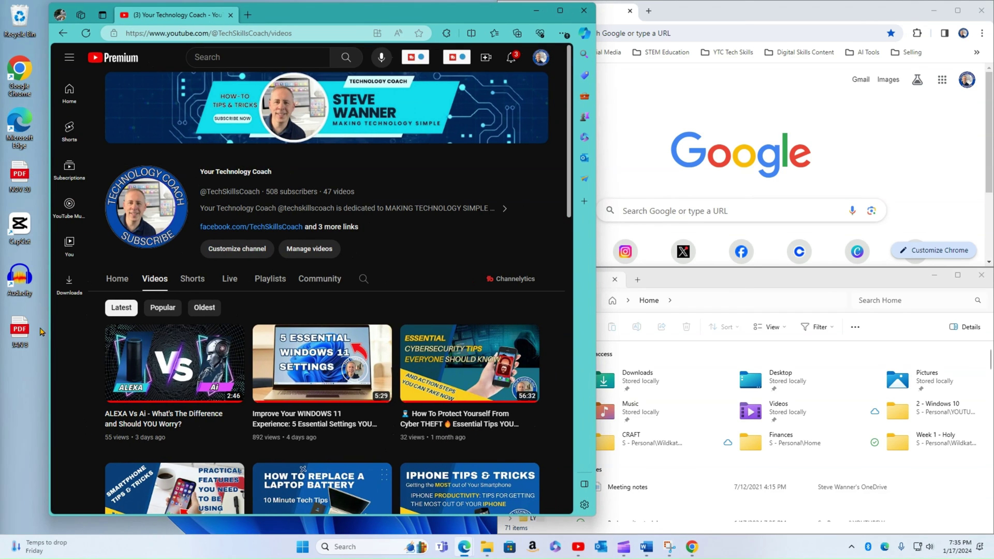
{"action": "right_click", "coordinate": [156, 553]}
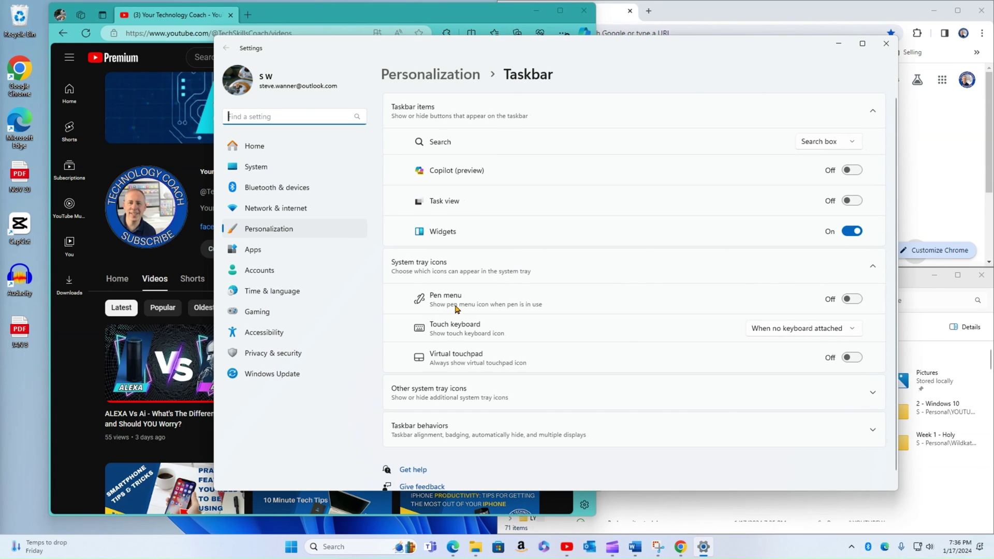
{"action": "scroll", "coordinate": [491, 300], "scroll_direction": "down", "scroll_amount": 1}
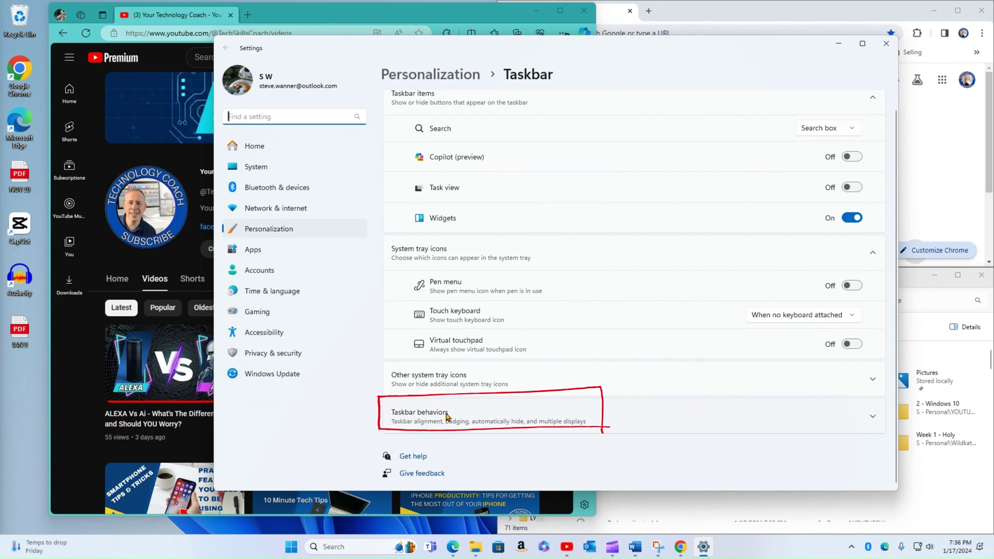
{"action": "left_click", "coordinate": [447, 416]}
{"action": "scroll", "coordinate": [516, 360], "scroll_direction": "down", "scroll_amount": 3}
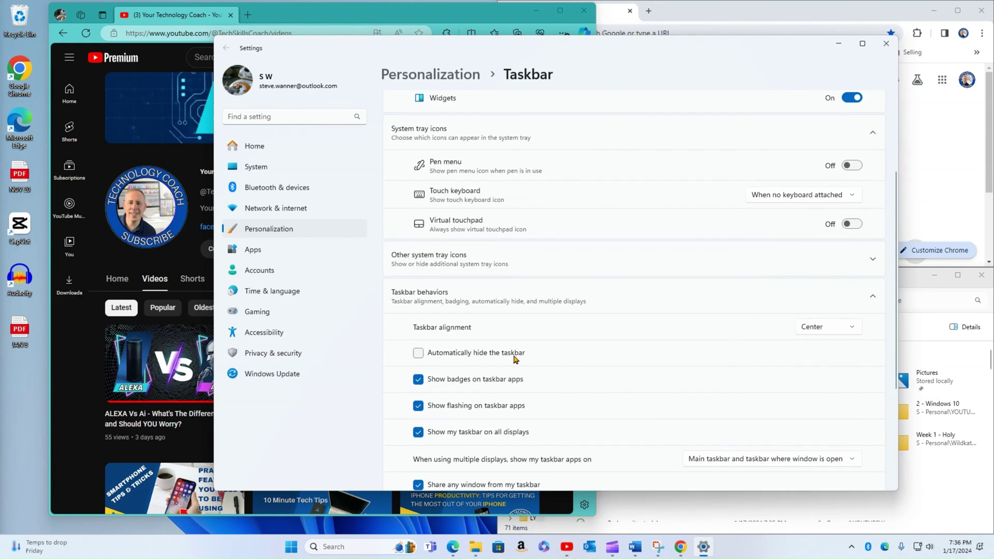
{"action": "scroll", "coordinate": [515, 323], "scroll_direction": "down", "scroll_amount": 3}
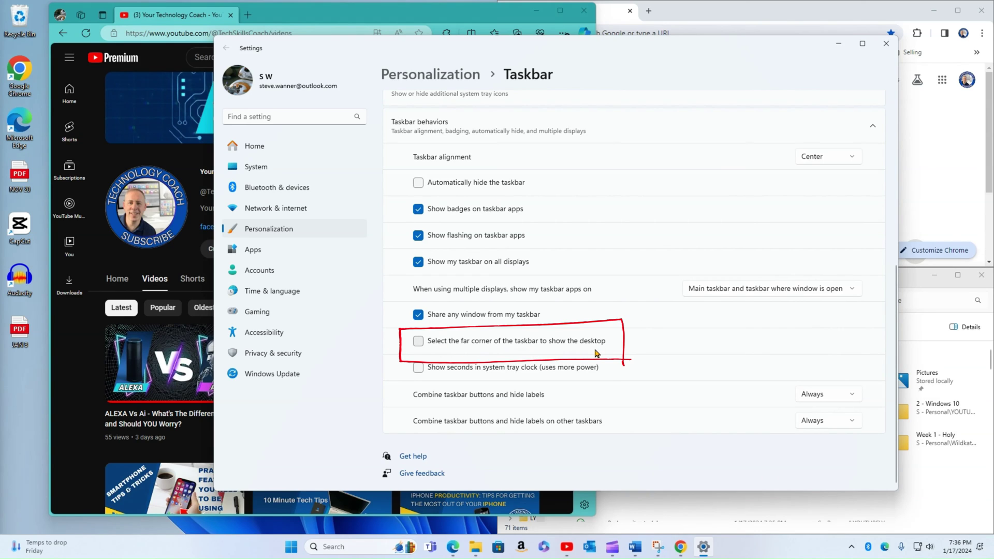
Enable 'Select the far corner of the taskbar to show the desktop' and test the corner
{"action": "left_click", "coordinate": [419, 342]}
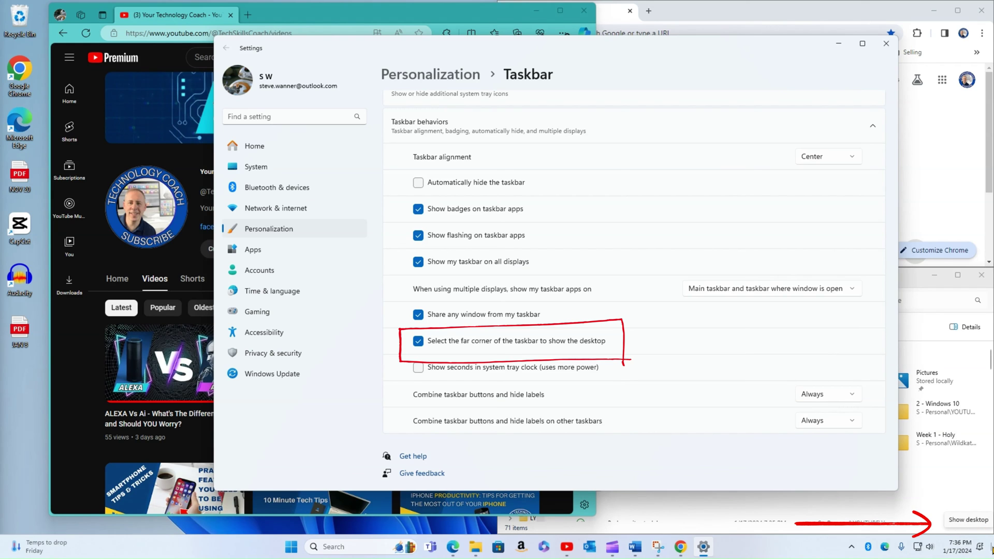
{"action": "left_click", "coordinate": [991, 549]}
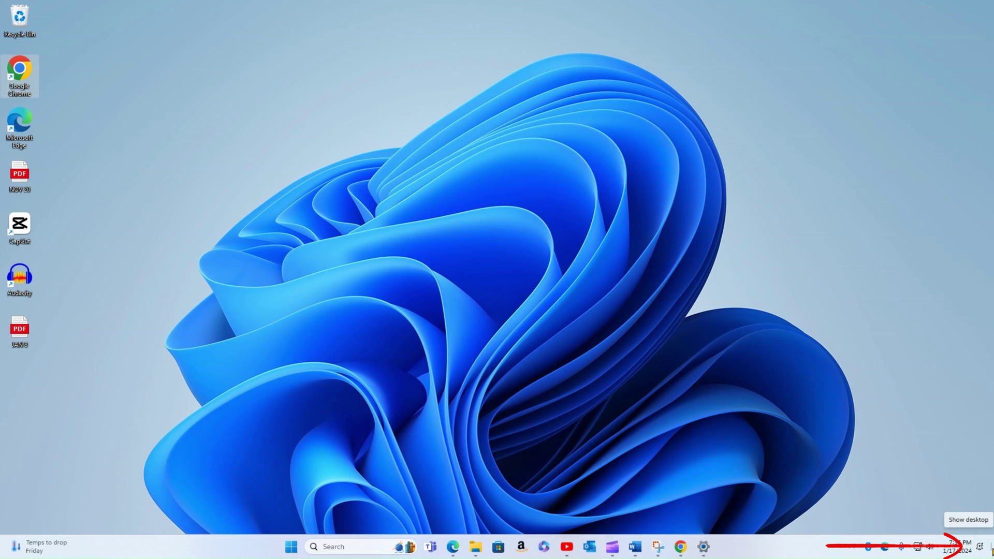
{"action": "left_click", "coordinate": [991, 550]}
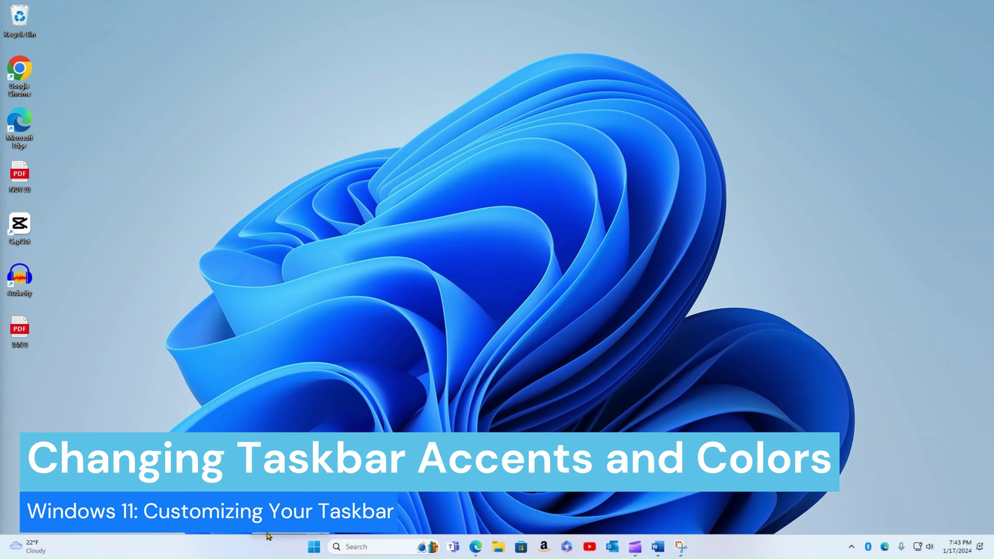
Go from the taskbar settings to the Personalization > Colors page
{"action": "right_click", "coordinate": [274, 539]}
{"action": "left_click", "coordinate": [285, 519]}
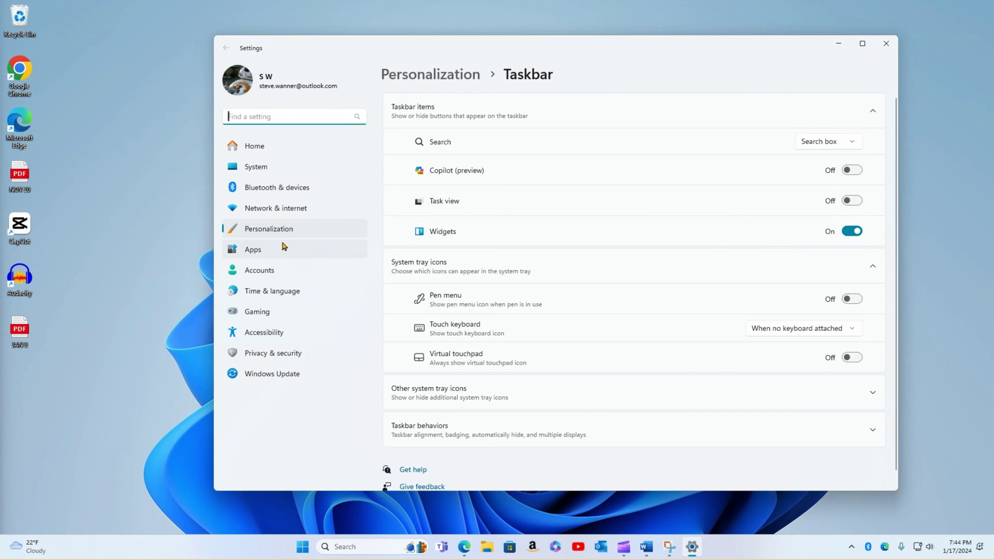
{"action": "left_click", "coordinate": [284, 234]}
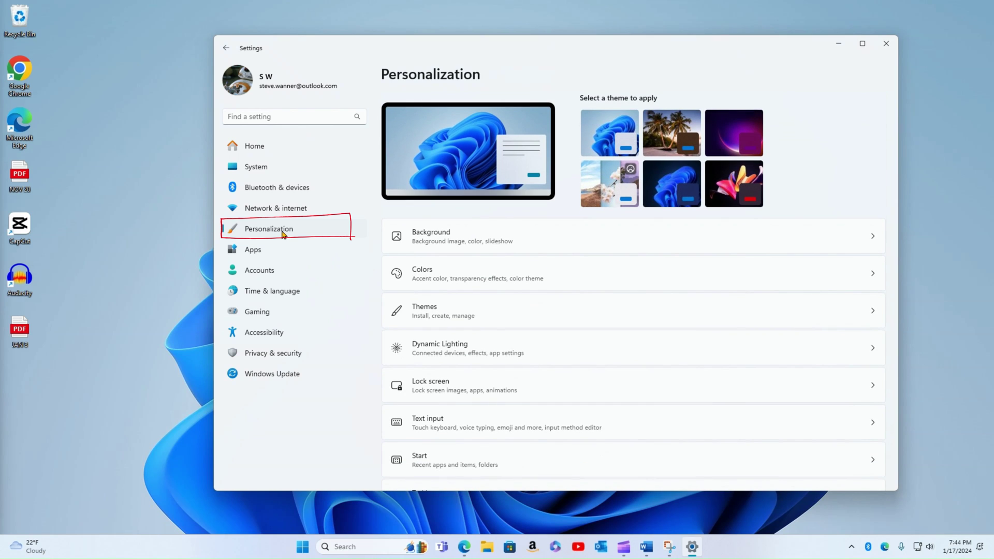
{"action": "left_click", "coordinate": [450, 277]}
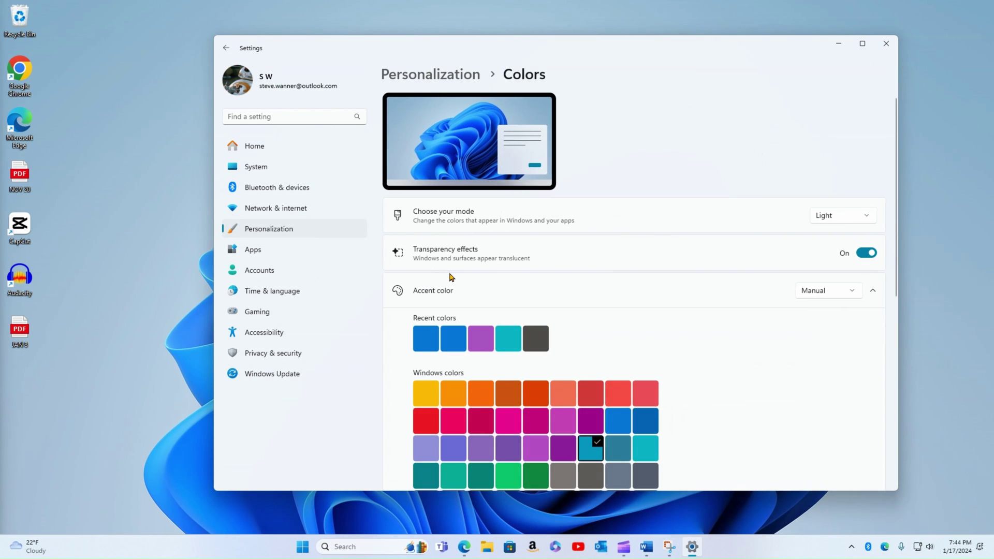
{"action": "scroll", "coordinate": [768, 311], "scroll_direction": "down", "scroll_amount": 5}
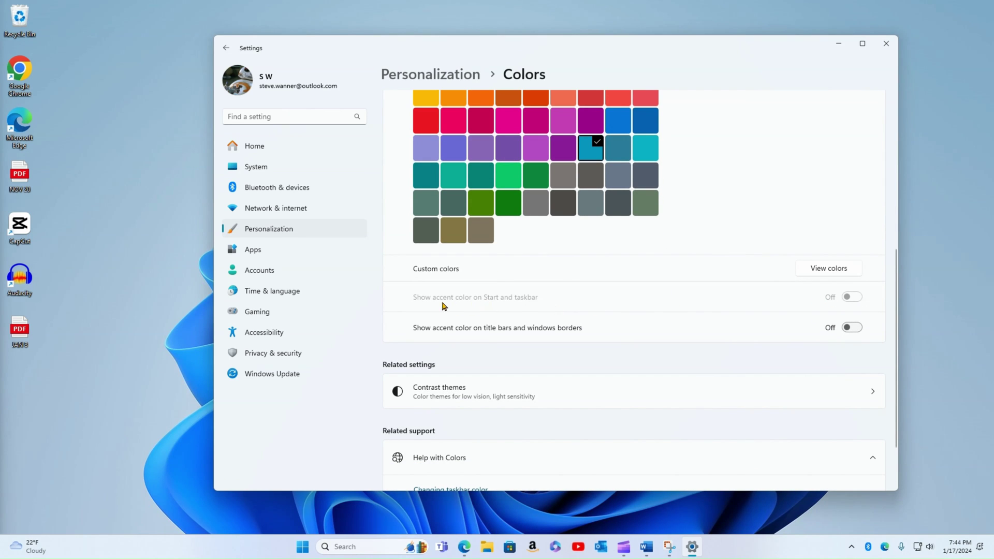
{"action": "scroll", "coordinate": [779, 303], "scroll_direction": "up", "scroll_amount": 2}
{"action": "scroll", "coordinate": [781, 304], "scroll_direction": "up", "scroll_amount": 3}
Set 'Choose your mode' to Custom with the default Windows mode Dark
{"action": "left_click", "coordinate": [866, 161]}
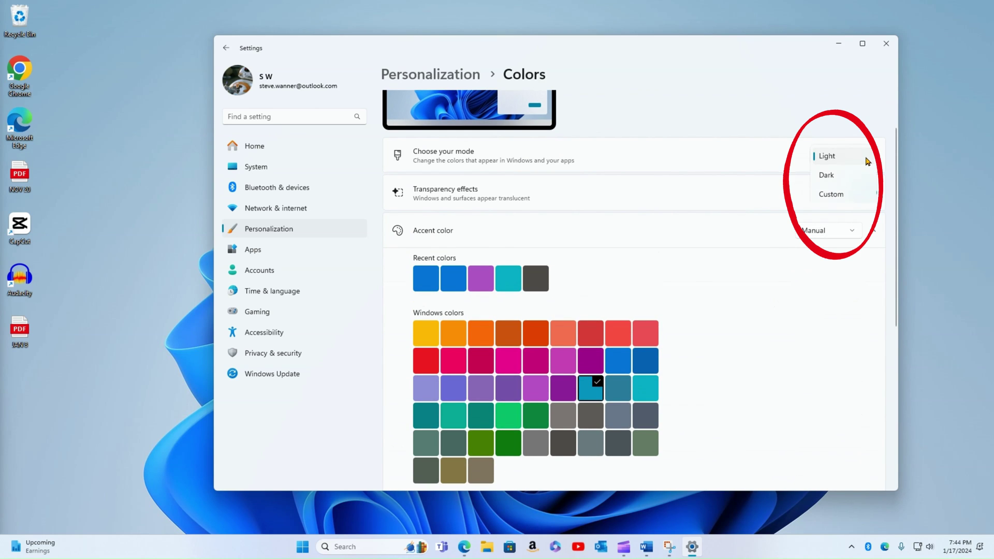
{"action": "left_click", "coordinate": [836, 200]}
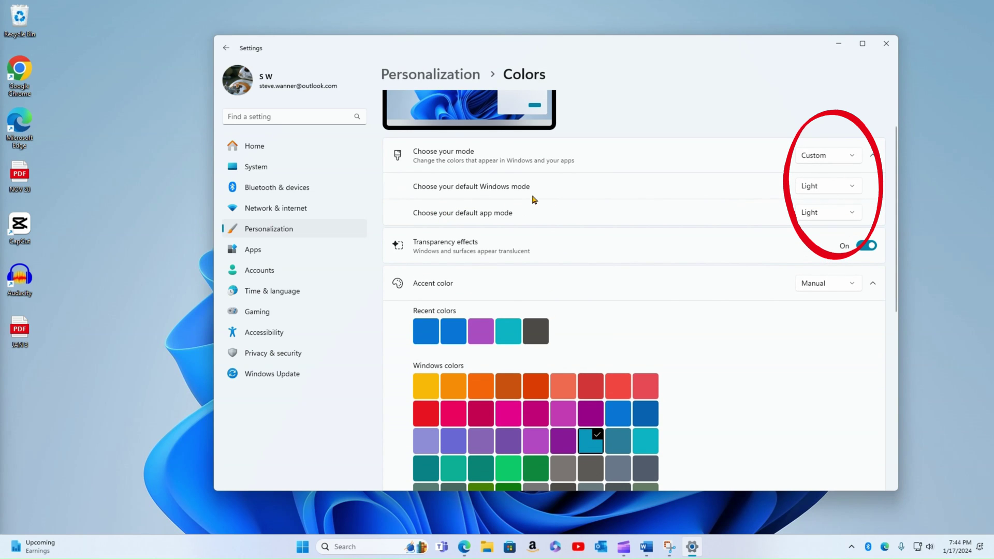
{"action": "left_click", "coordinate": [816, 189]}
{"action": "left_click", "coordinate": [842, 211]}
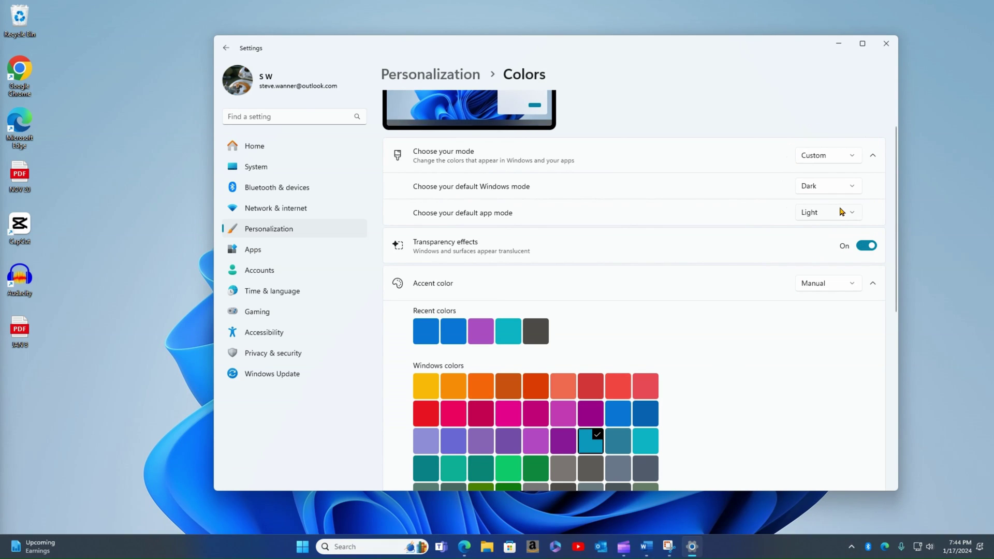
{"action": "scroll", "coordinate": [844, 313], "scroll_direction": "down", "scroll_amount": 5}
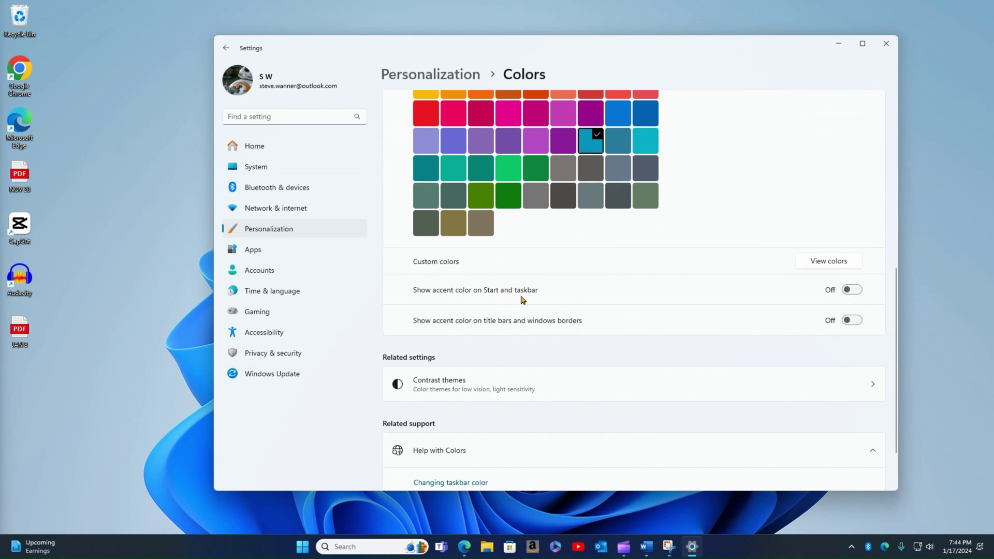
Show the accent colour on Start and taskbar, trying several swatches before picking Cool blue bright
{"action": "left_click", "coordinate": [854, 294]}
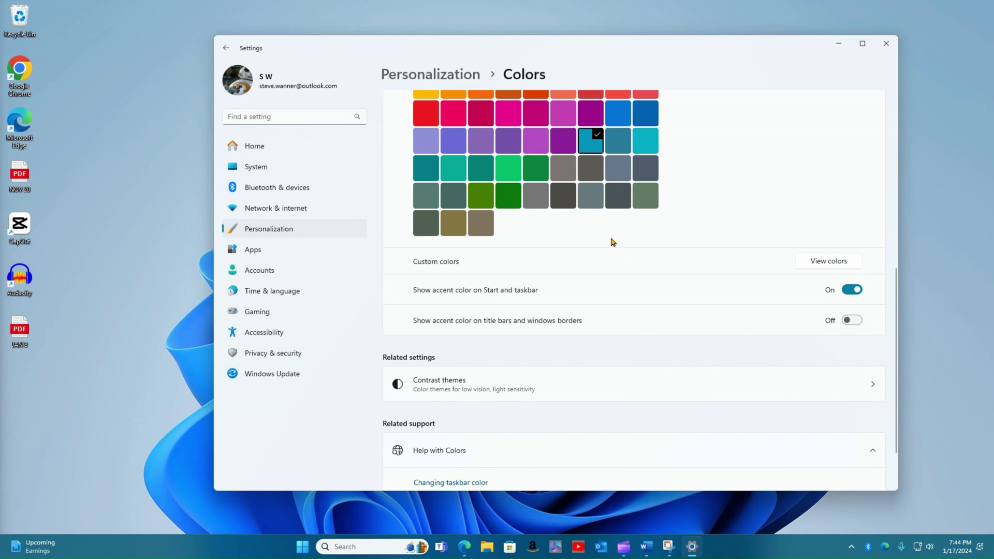
{"action": "left_click", "coordinate": [507, 117]}
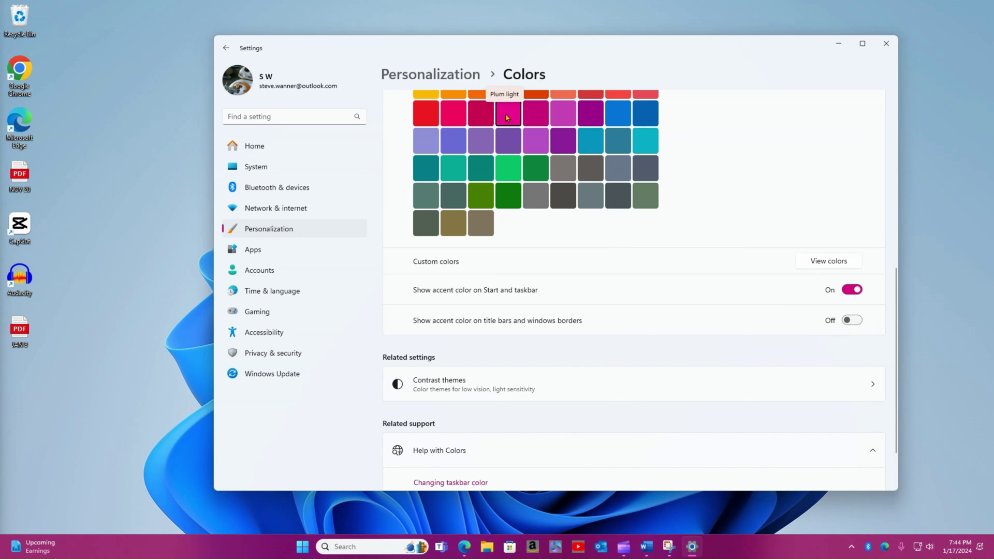
{"action": "left_click", "coordinate": [595, 110]}
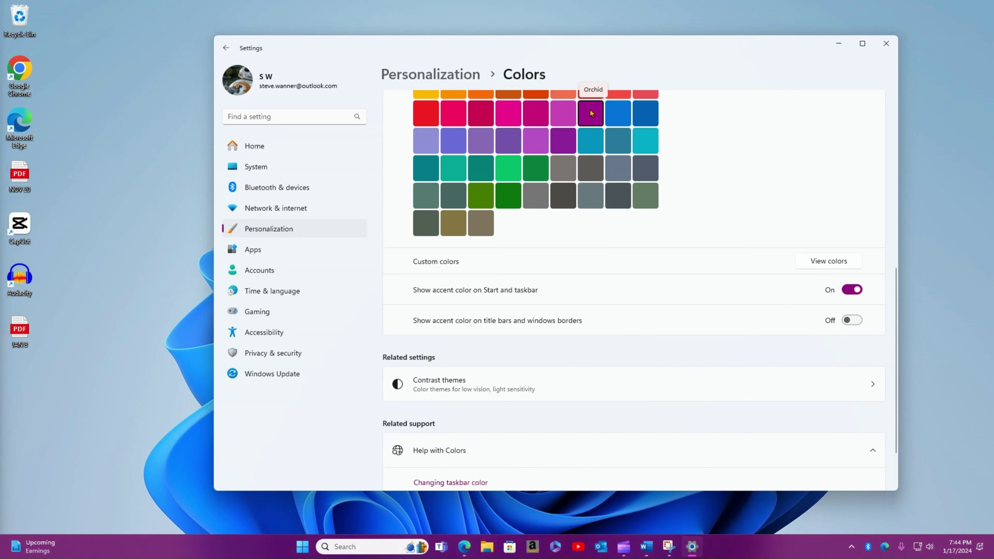
{"action": "left_click", "coordinate": [444, 141]}
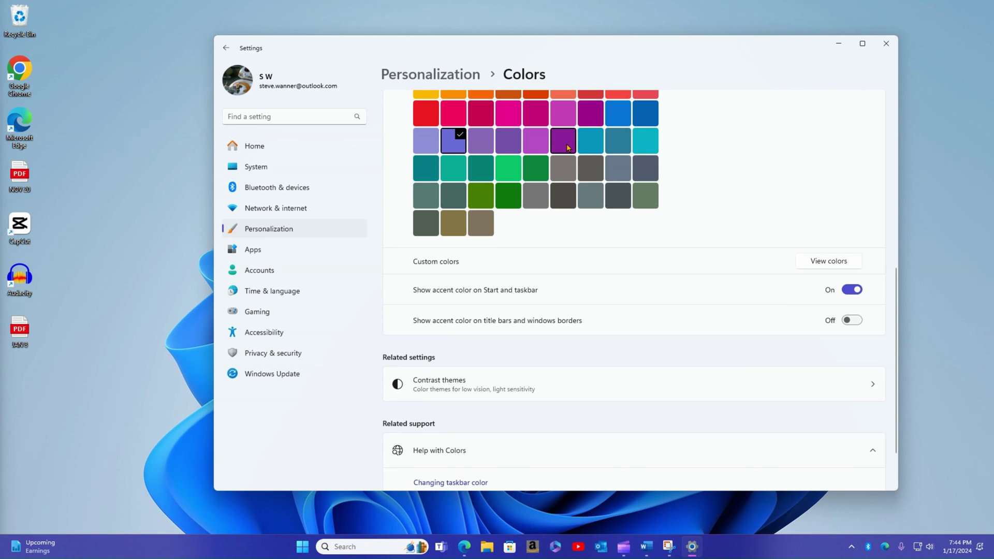
{"action": "left_click", "coordinate": [563, 140]}
{"action": "left_click", "coordinate": [588, 140]}
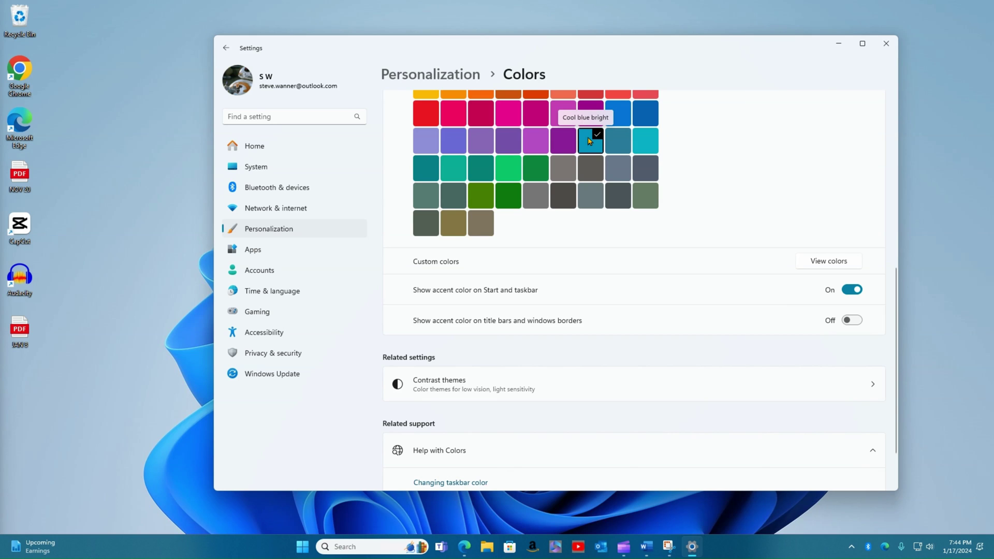
{"action": "scroll", "coordinate": [659, 262], "scroll_direction": "up", "scroll_amount": 5}
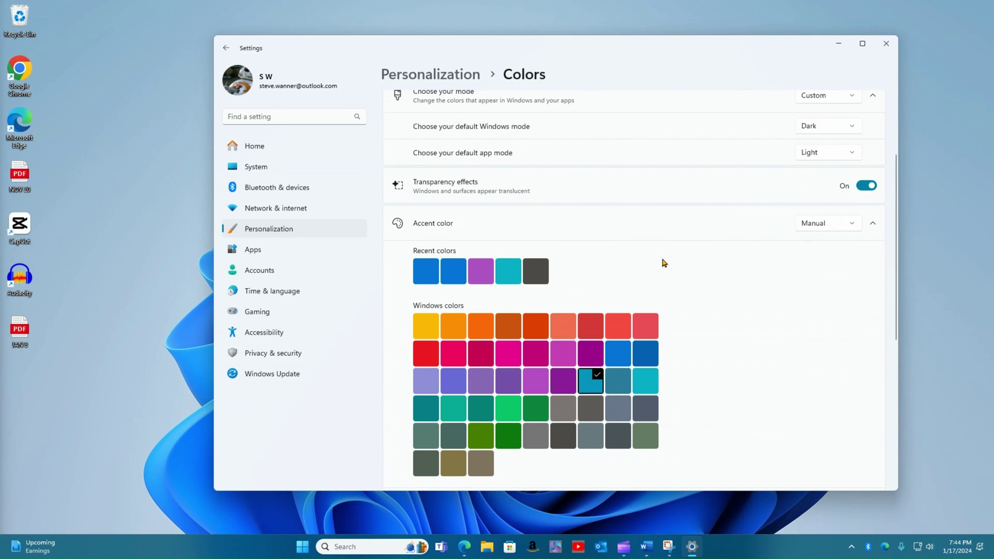
{"action": "scroll", "coordinate": [756, 382], "scroll_direction": "up", "scroll_amount": 3}
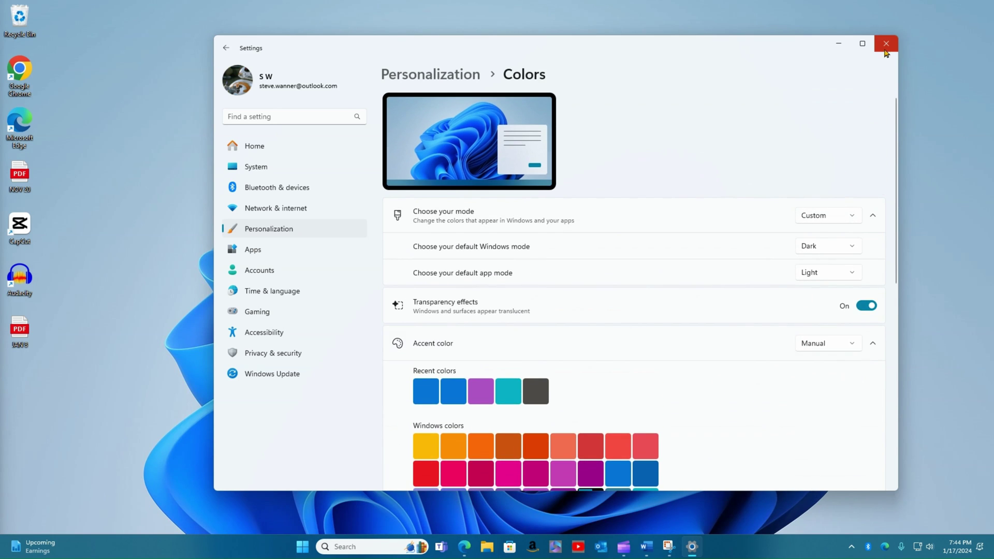